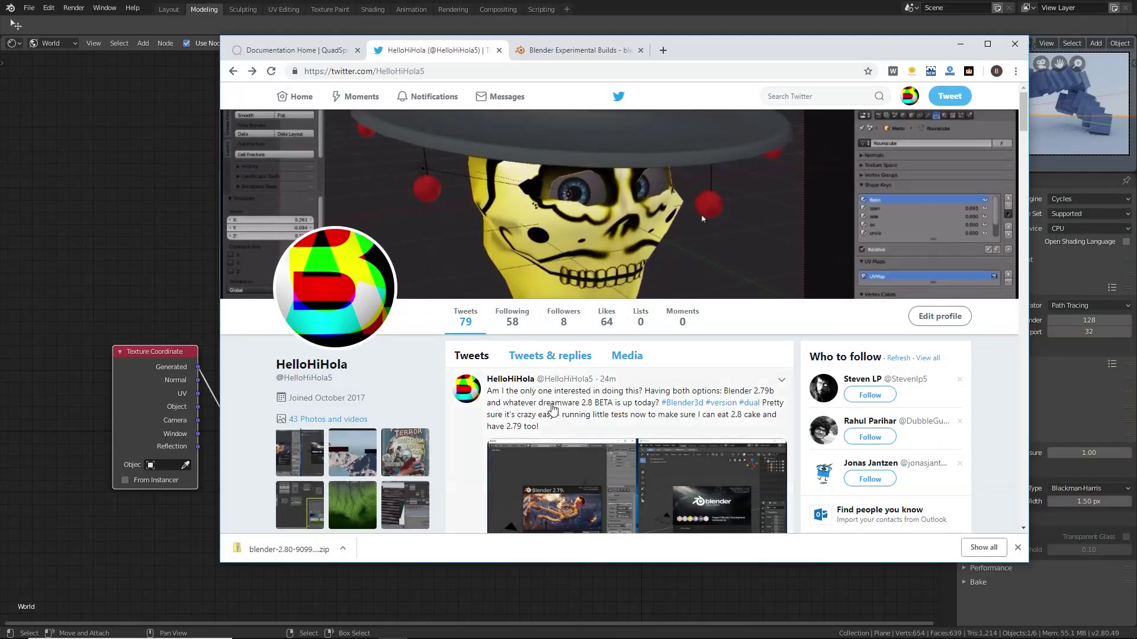
View the tweet's Blender 2.79 vs 2.80 screenshot full size, then minimize Chrome.
{"action": "left_click", "coordinate": [571, 399]}
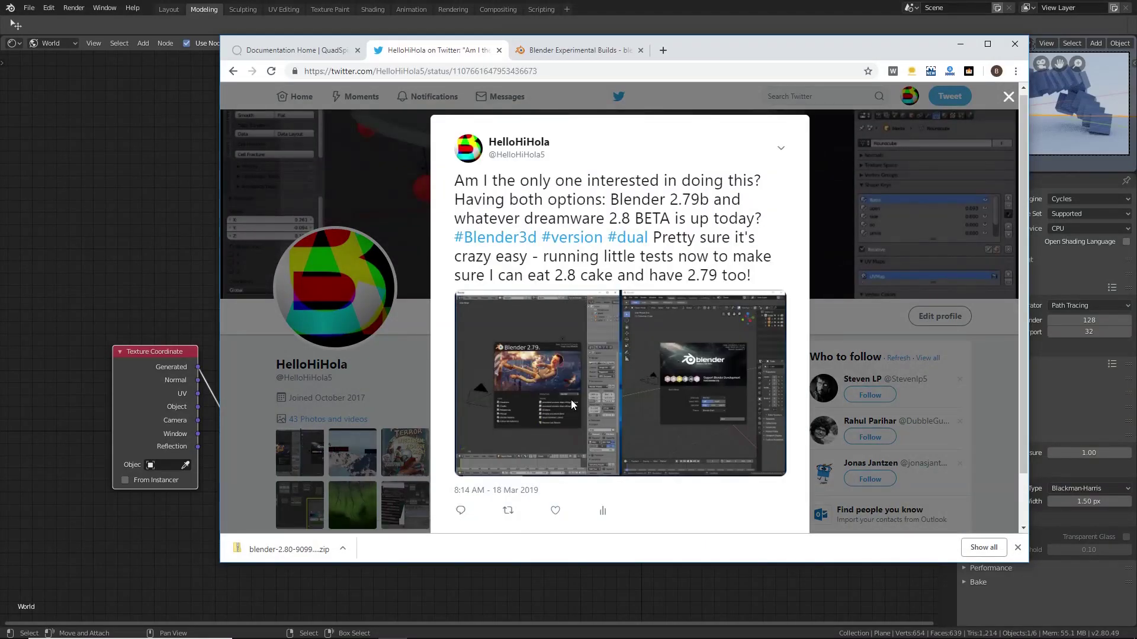
{"action": "left_click", "coordinate": [578, 401]}
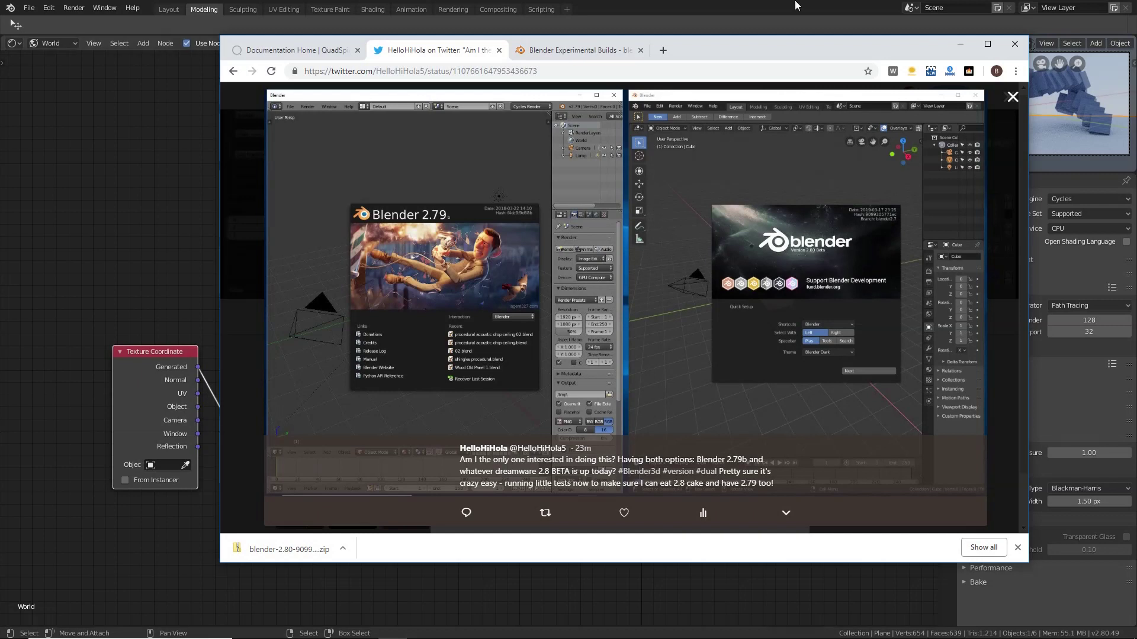
{"action": "left_click", "coordinate": [958, 46]}
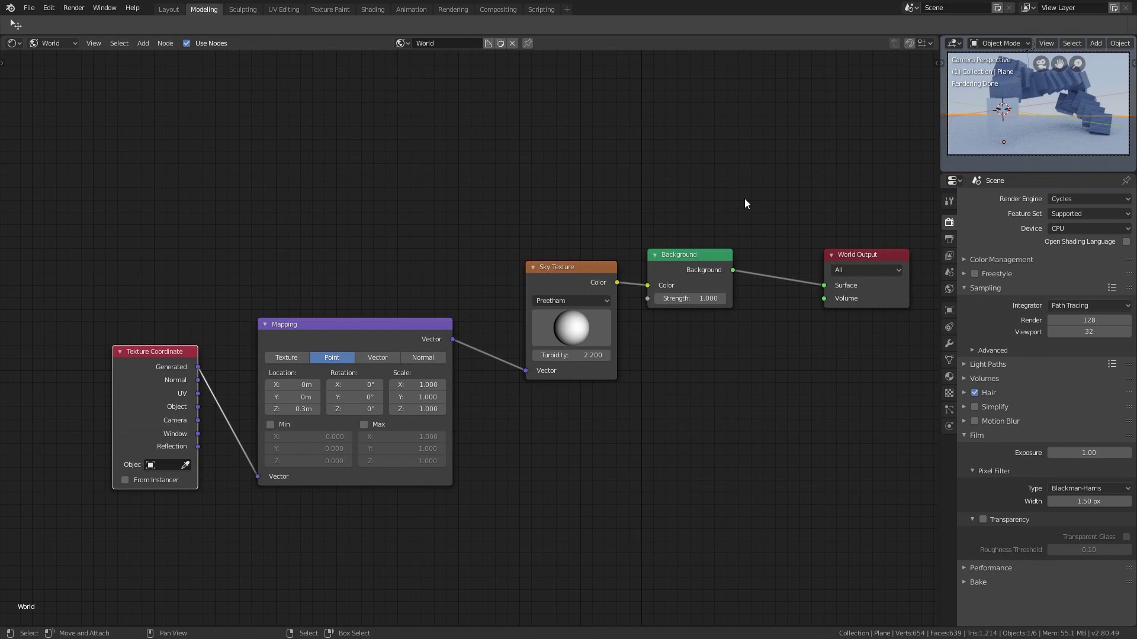
Restore the 2.80 window, maximize Blender 2.79 with its splash closed, then return to 2.80.
{"action": "key", "text": "alt+F11"}
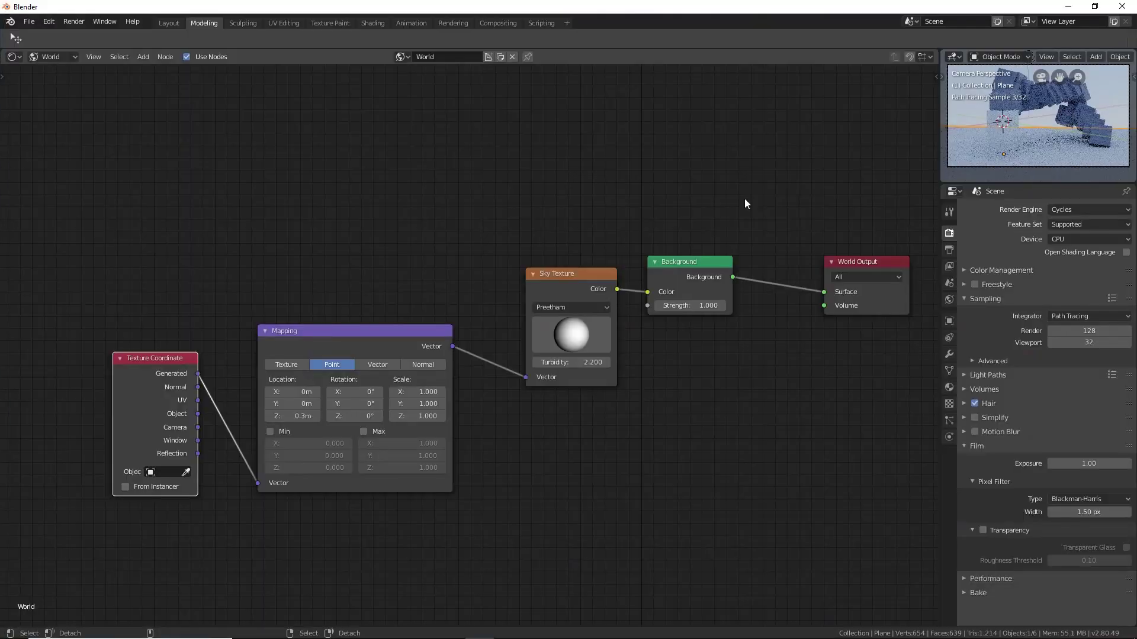
{"action": "left_click", "coordinate": [1095, 6]}
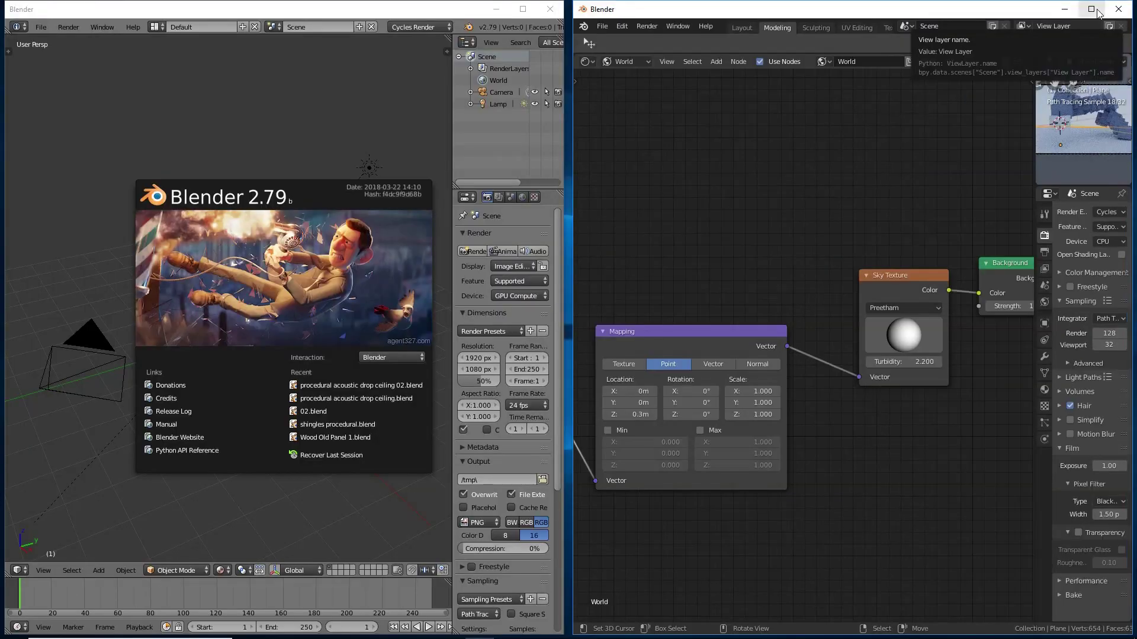
{"action": "left_click", "coordinate": [368, 13]}
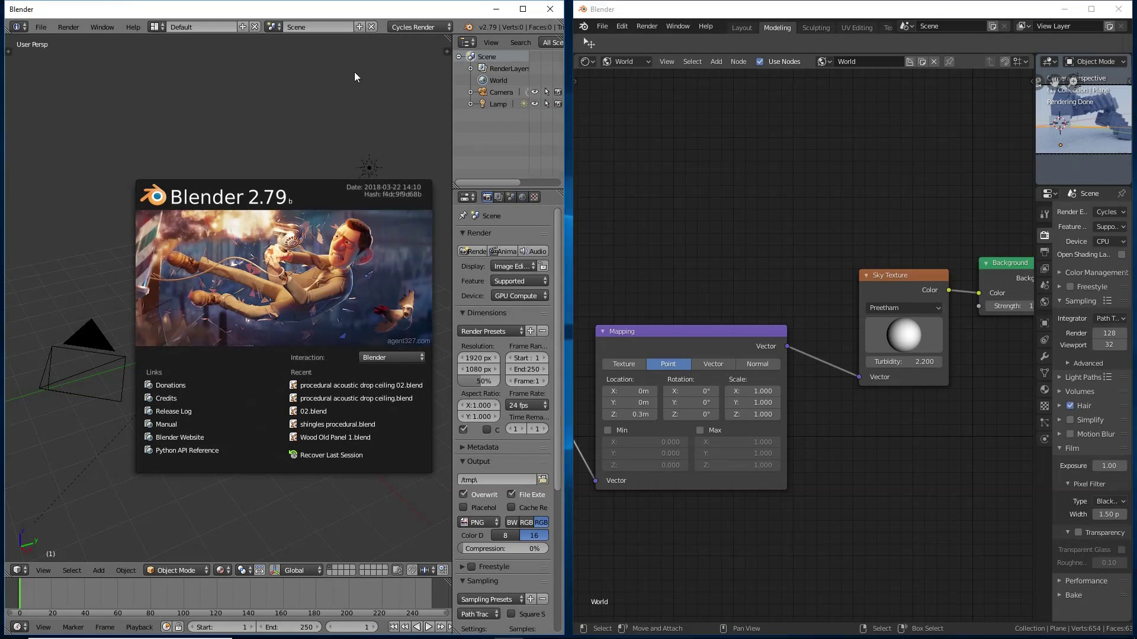
{"action": "left_click", "coordinate": [523, 9]}
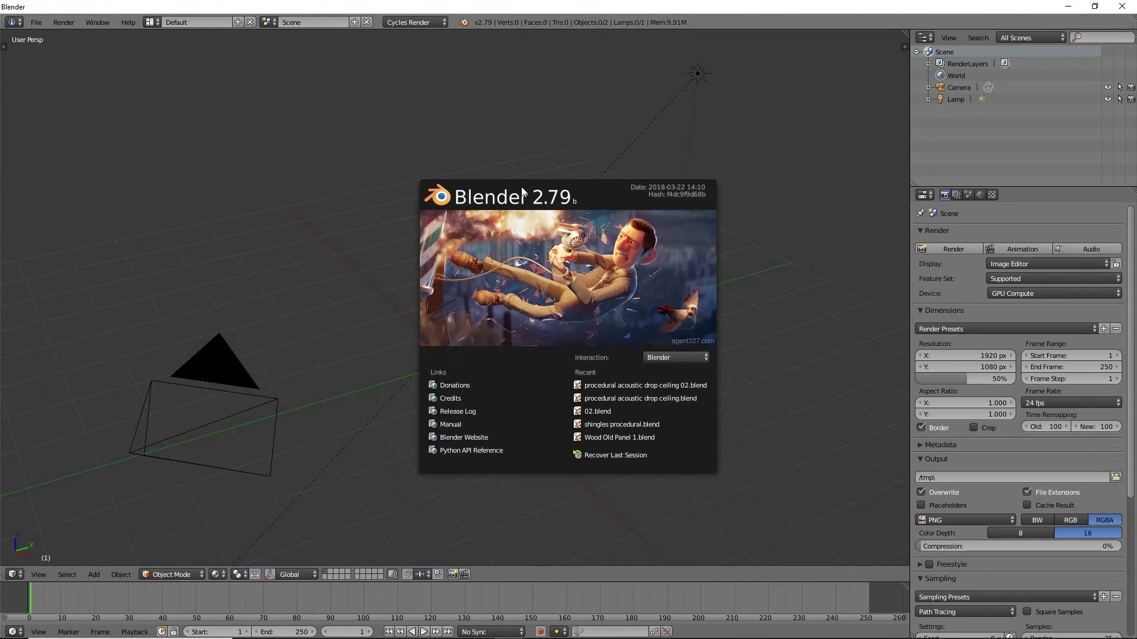
{"action": "left_click", "coordinate": [487, 208]}
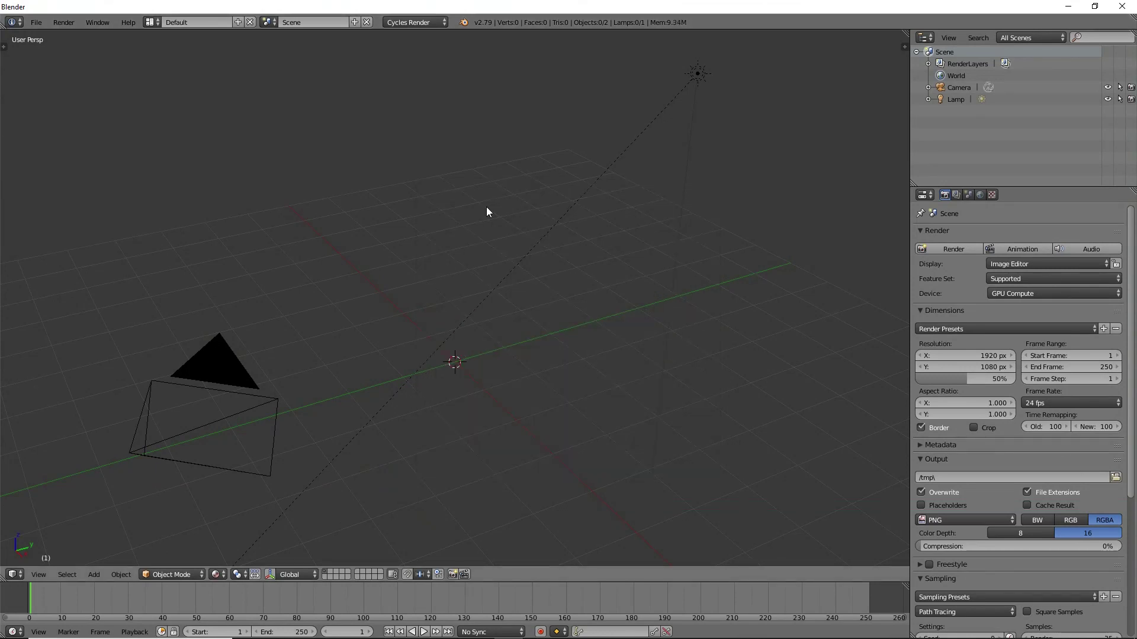
{"action": "key", "text": "alt+F11"}
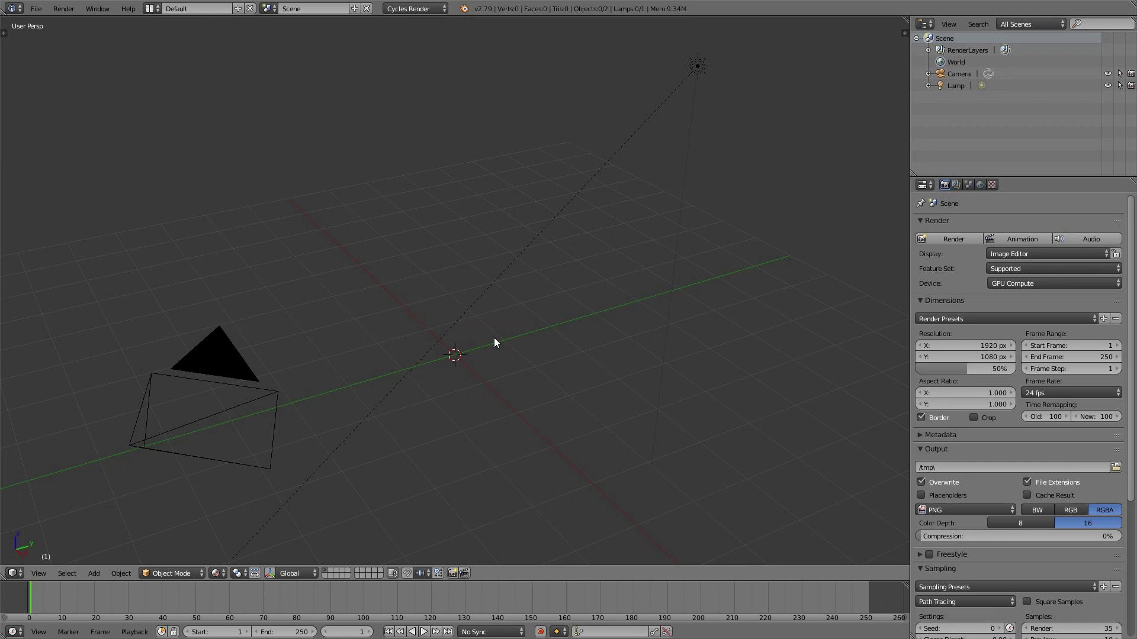
{"action": "key", "text": "alt+Tab"}
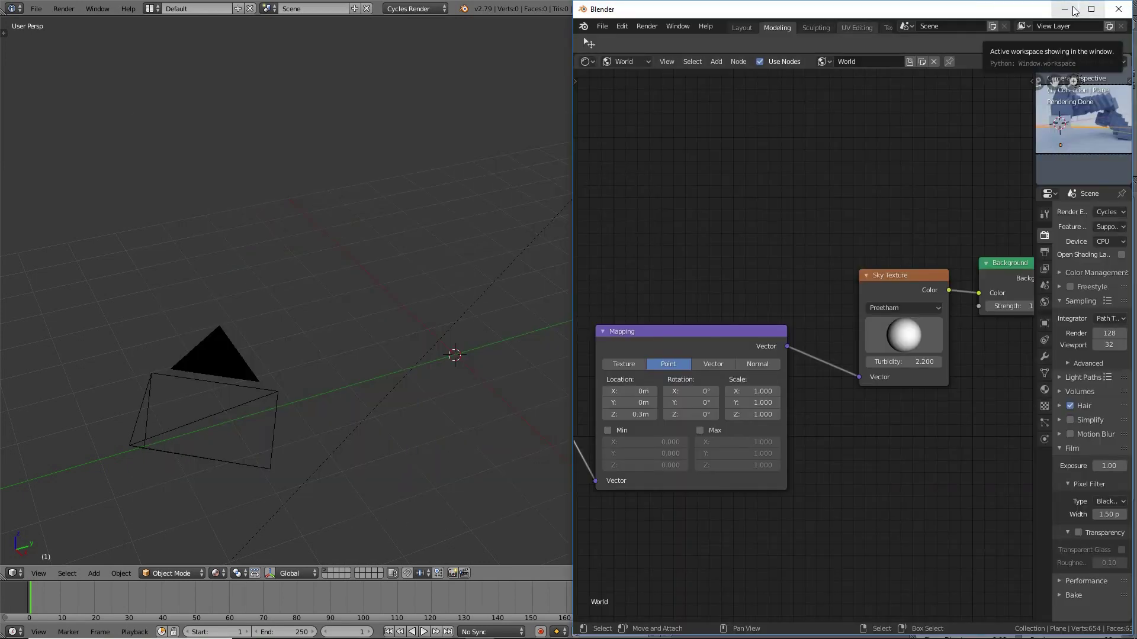
Maximize Blender 2.80, check 2.79 and GIMP, minimize GIMP, and end on Blender 2.79.
{"action": "left_click", "coordinate": [1091, 8]}
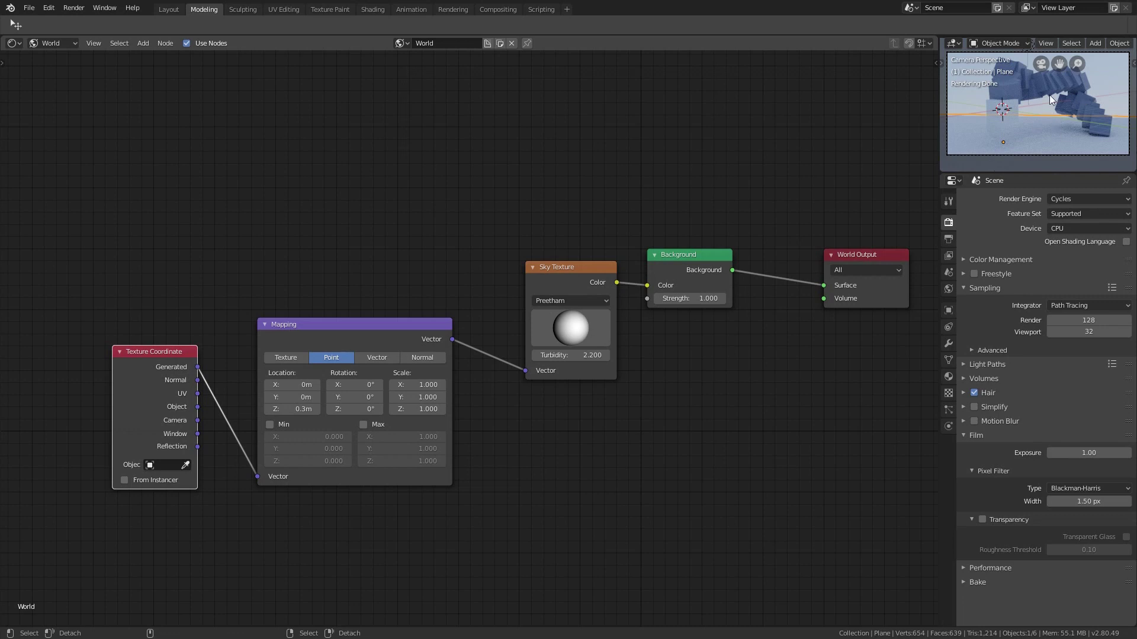
{"action": "key", "text": "alt+Tab"}
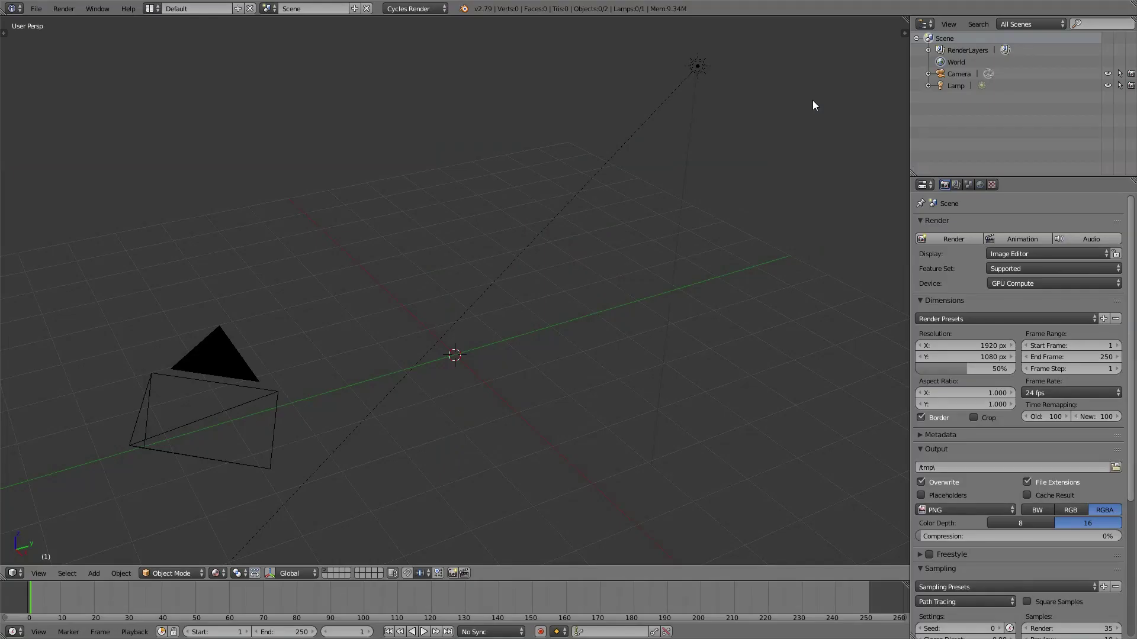
{"action": "key", "text": "alt+Tab"}
{"action": "key", "text": "alt+Tab"}
{"action": "key", "text": "alt+Tab"}
{"action": "key", "text": "alt+Tab"}
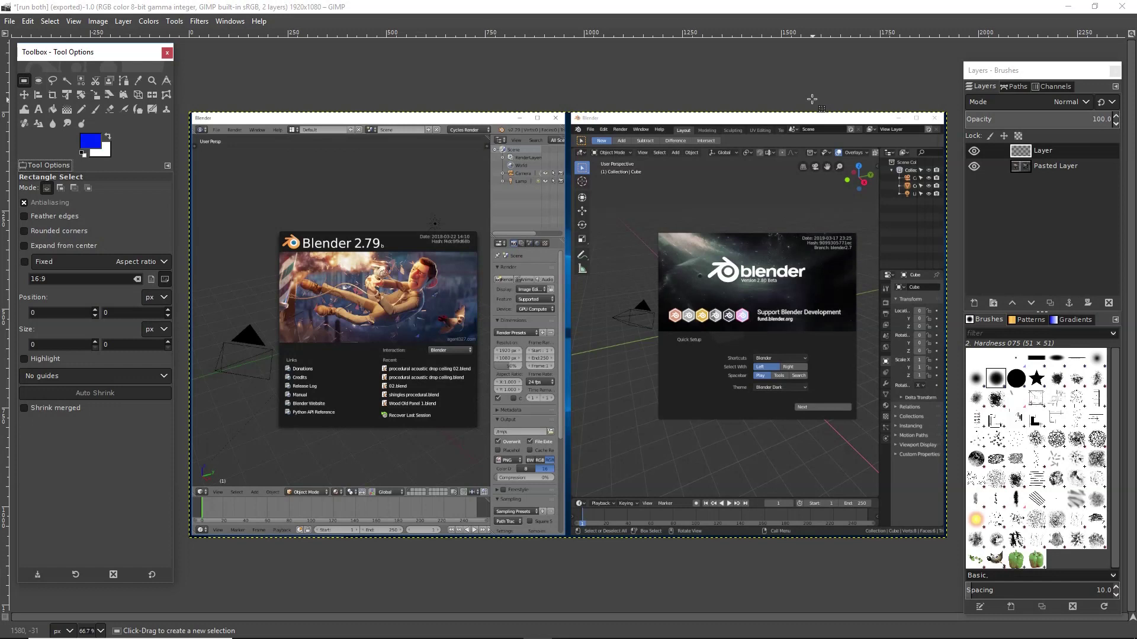
{"action": "left_click", "coordinate": [1064, 6]}
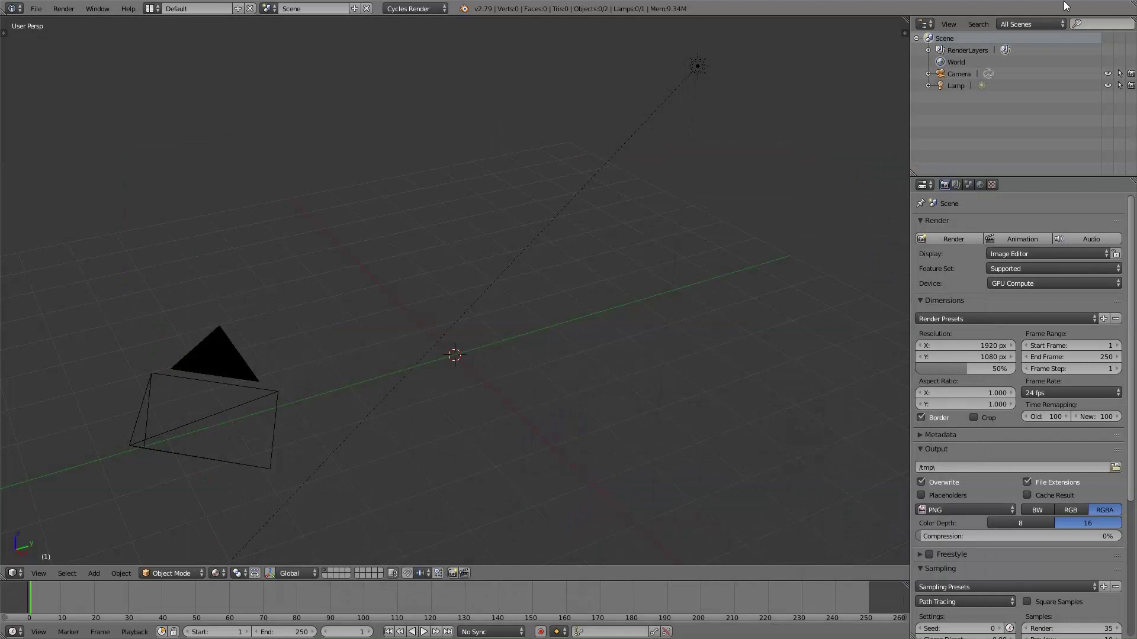
{"action": "key", "text": "alt+Tab"}
{"action": "key", "text": "alt+Tab"}
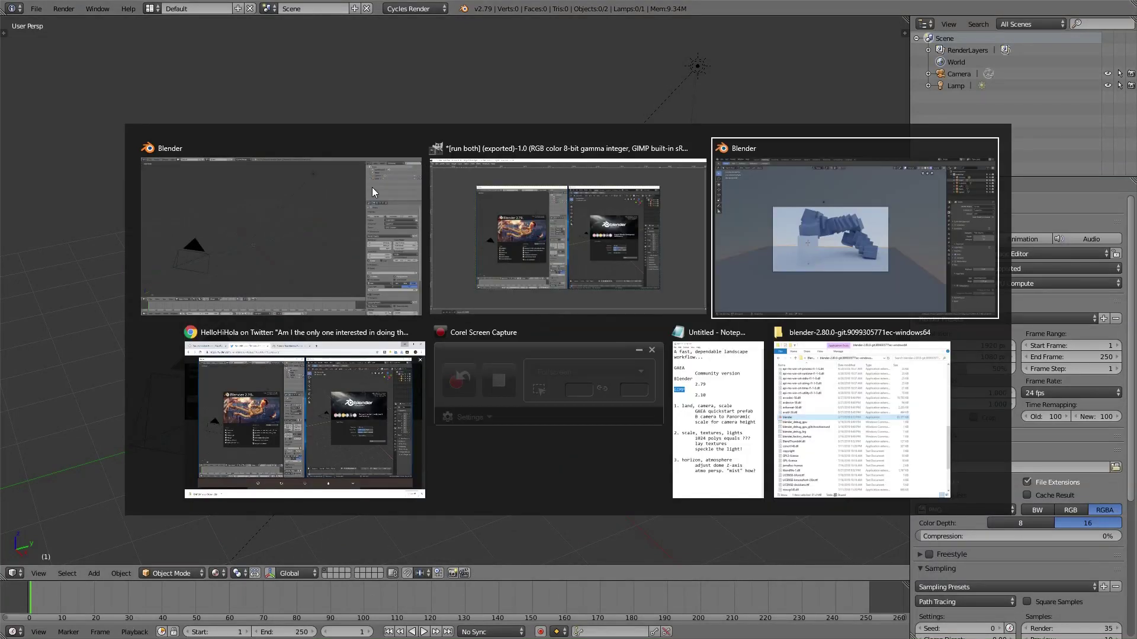
{"action": "key", "text": "alt+Tab"}
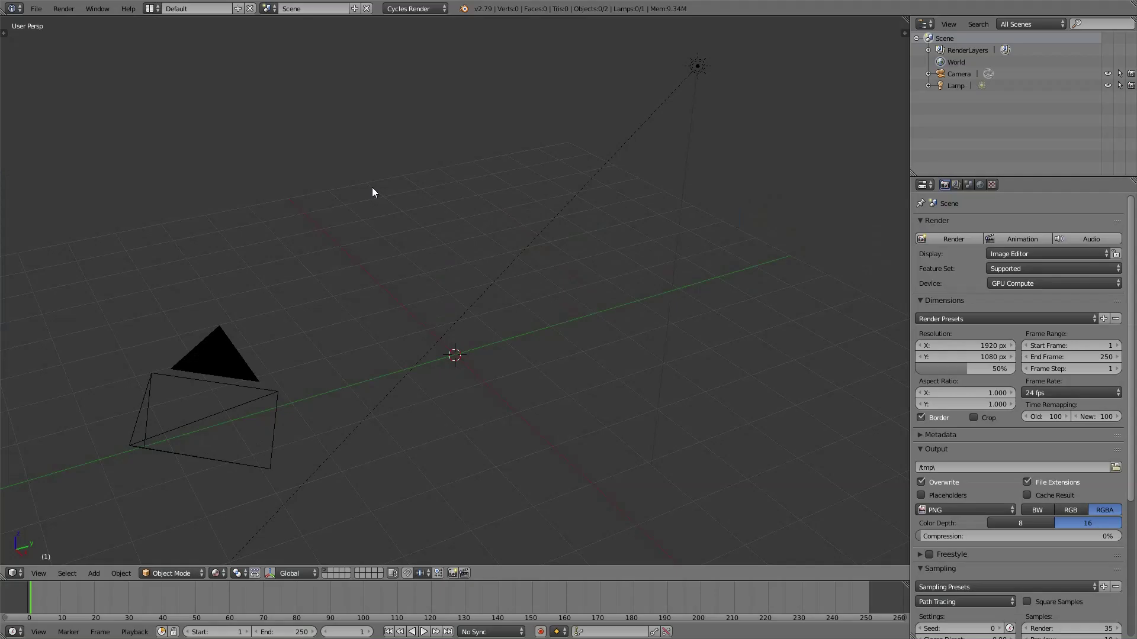
Add a cube in Blender 2.79, preview it with Rendered shading, and compare against 2.80.
{"action": "key", "text": "shift+a"}
{"action": "mouse_move", "coordinate": [335, 213]}
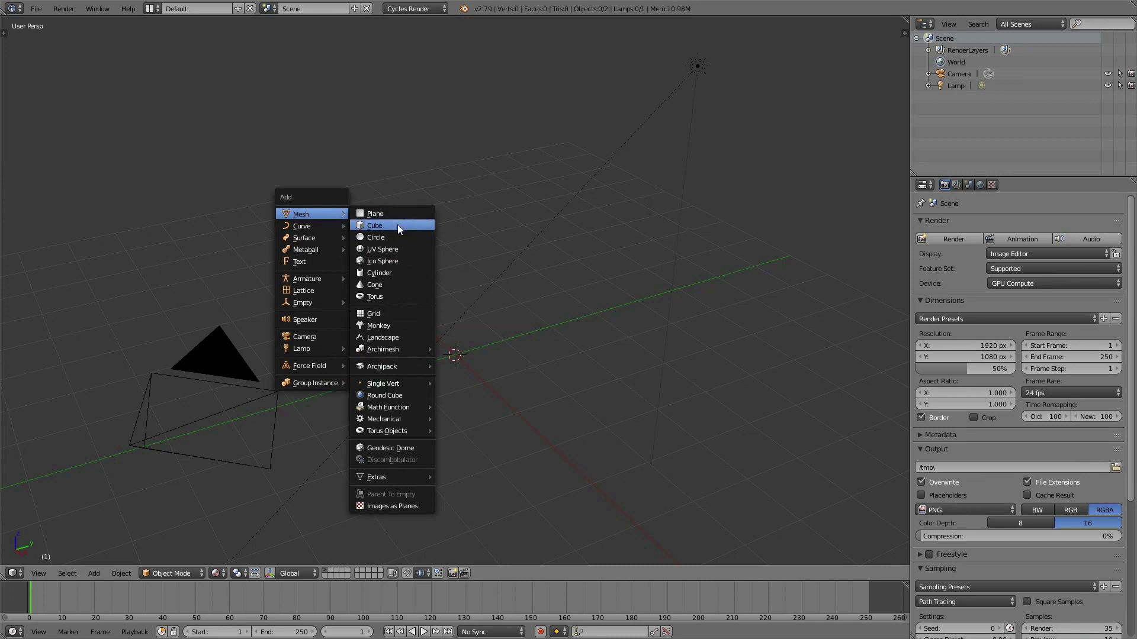
{"action": "left_click", "coordinate": [394, 225]}
{"action": "key", "text": "shift+z"}
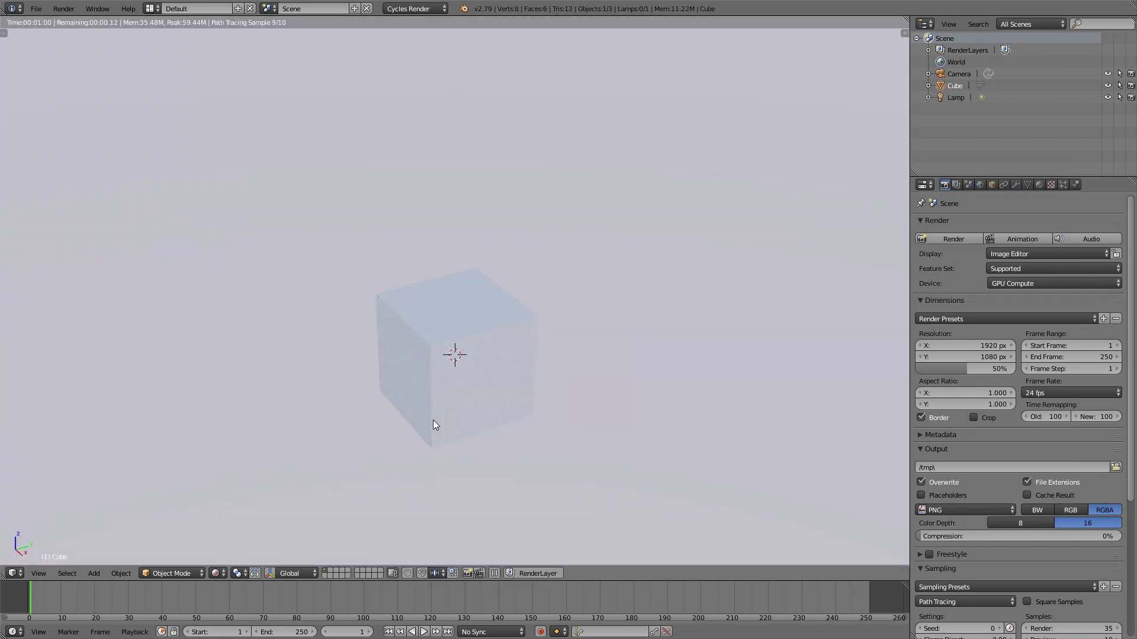
{"action": "middle_click_drag", "start_coordinate": [432, 424], "coordinate": [599, 276]}
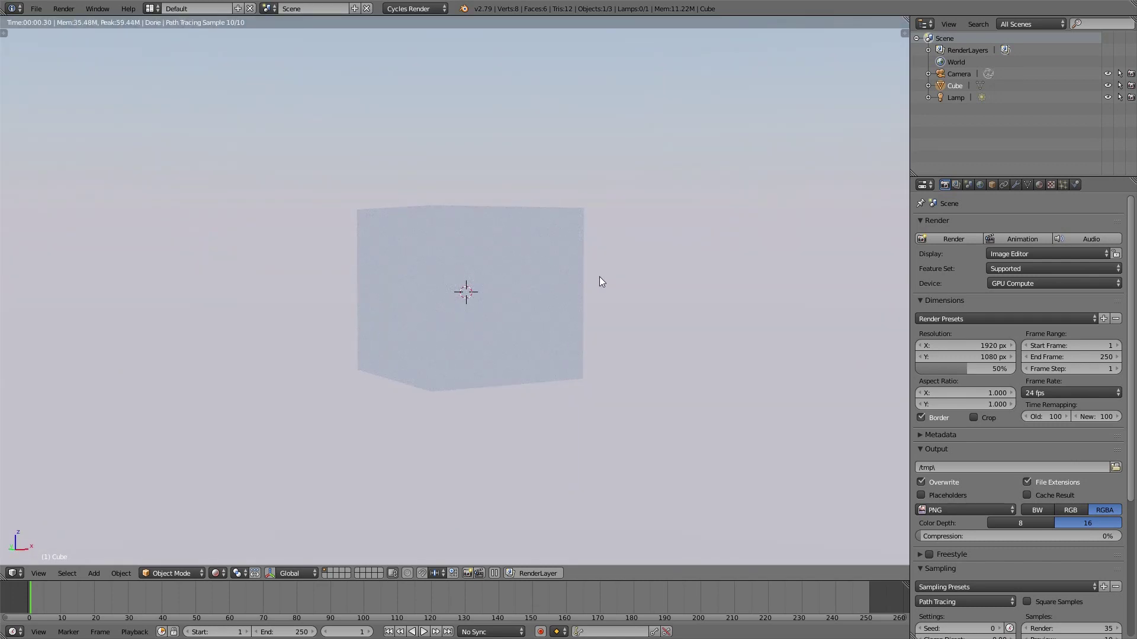
{"action": "key", "text": "alt+Tab"}
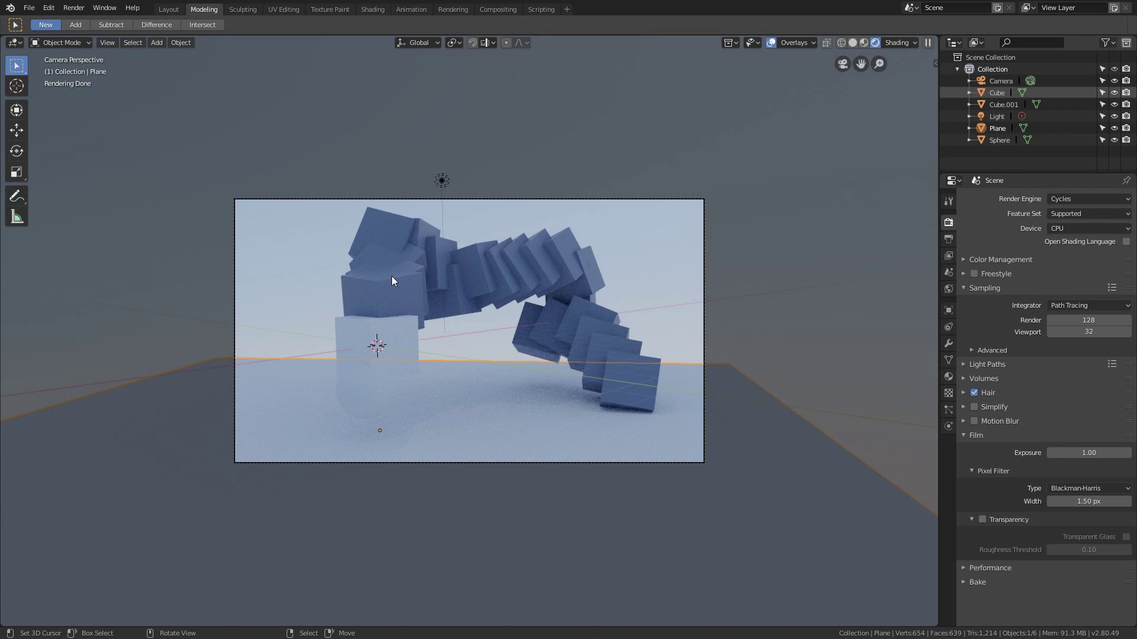
{"action": "middle_click_drag", "start_coordinate": [392, 276], "coordinate": [662, 283]}
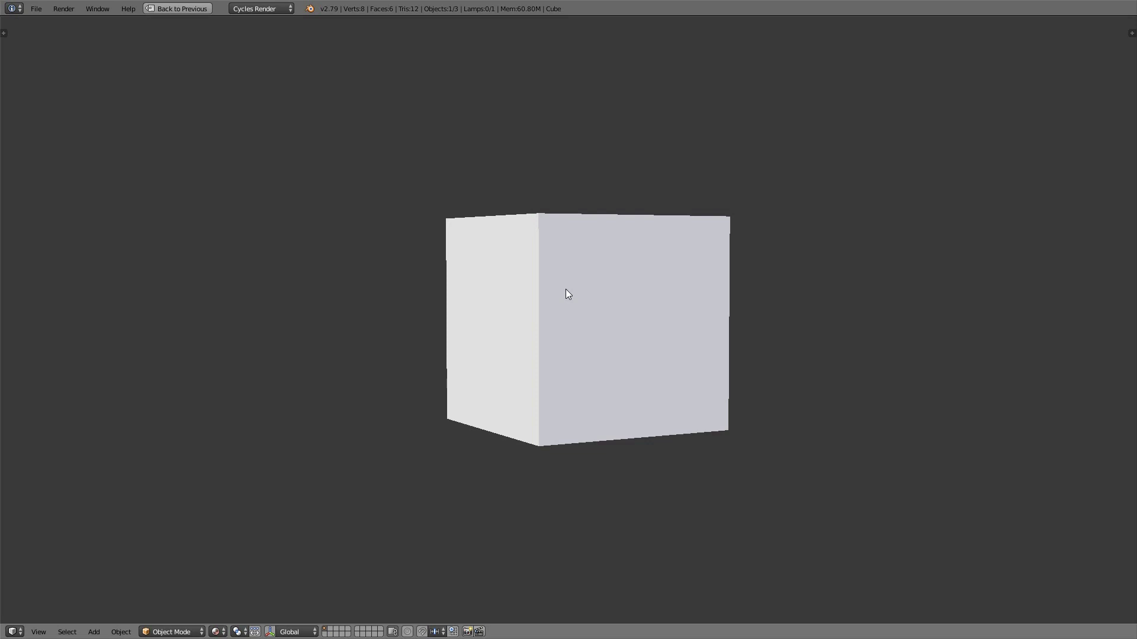
Quit Blender 2.79 with Ctrl+Q and confirm Quit Blender.
{"action": "key", "text": "ctrl+q"}
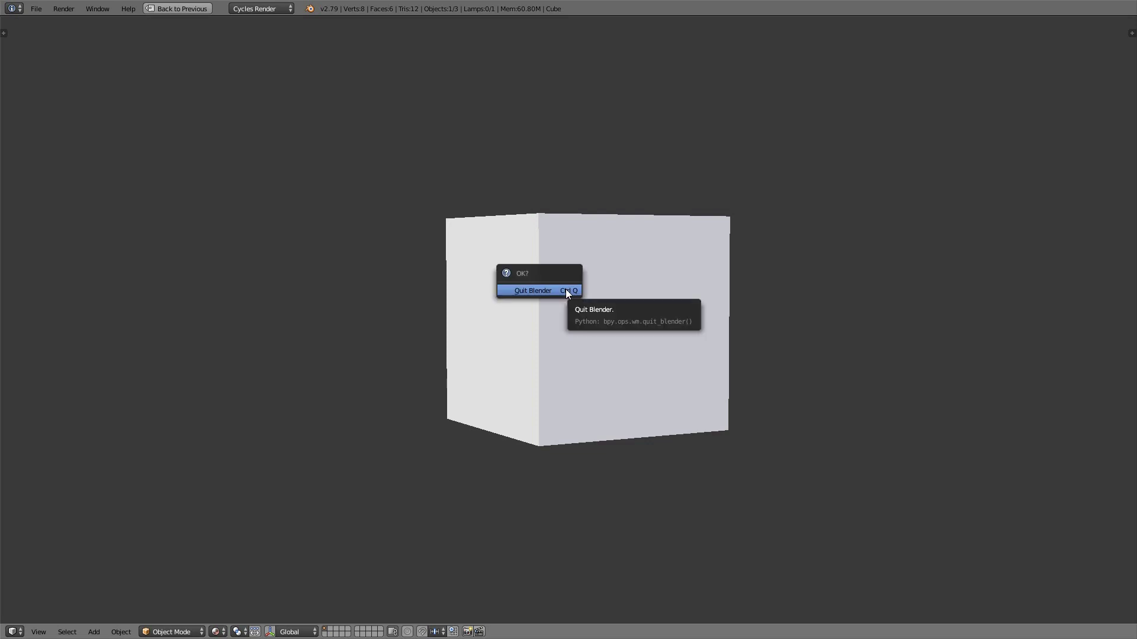
{"action": "left_click", "coordinate": [566, 290]}
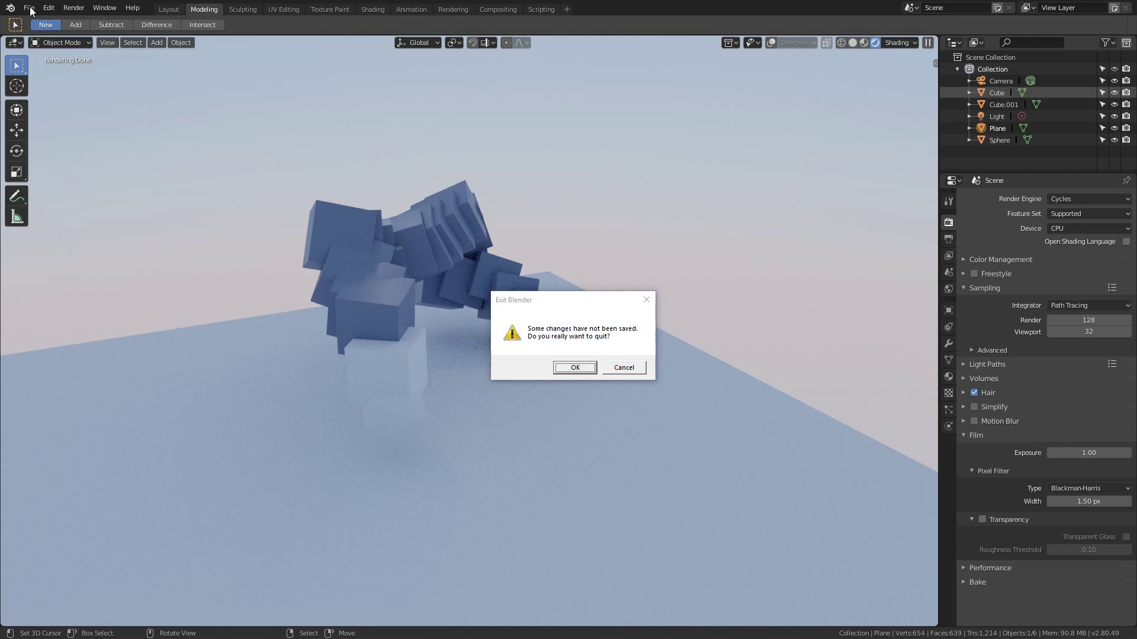
Glance at the GIMP comparison image, then quit Blender 2.80 without saving.
{"action": "key", "text": "alt+Tab"}
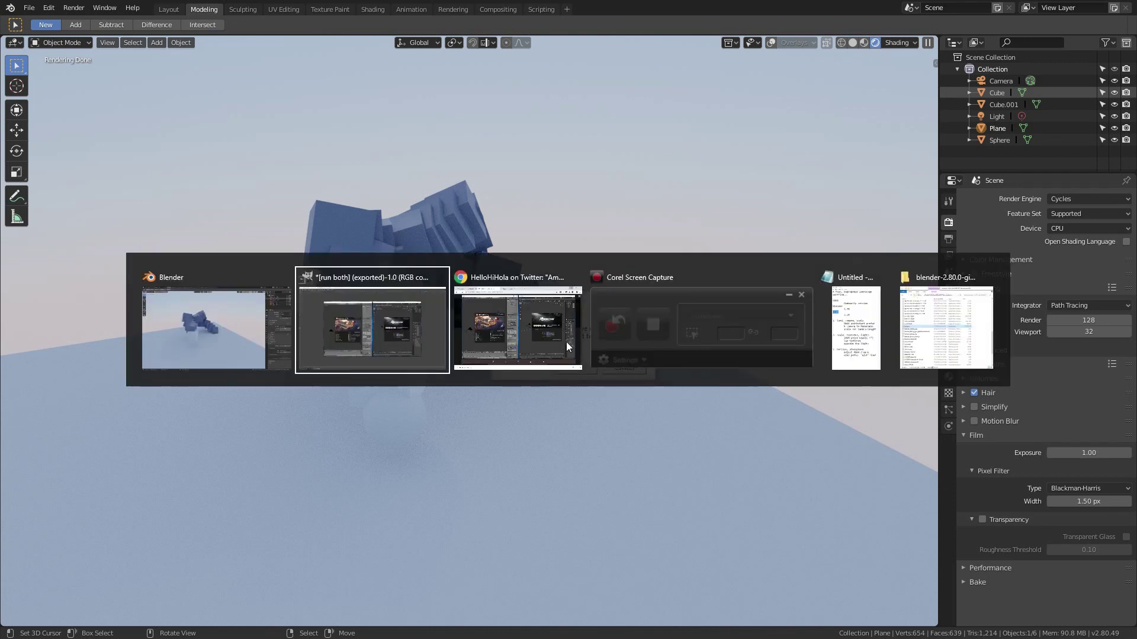
{"action": "key", "text": "alt+Tab"}
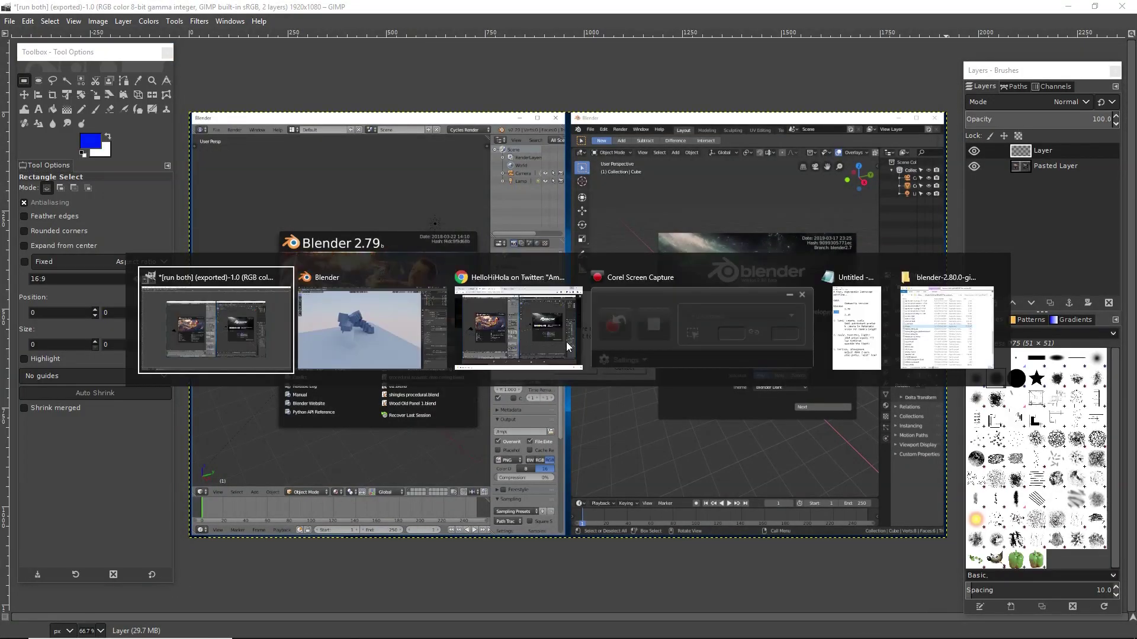
{"action": "key", "text": "alt+Tab"}
{"action": "key", "text": "alt+Tab"}
{"action": "key", "text": "alt+Tab"}
{"action": "key", "text": "alt+Tab"}
{"action": "key", "text": "alt+Tab"}
{"action": "key", "text": "alt+Tab"}
{"action": "key", "text": "alt+Tab"}
{"action": "key", "text": "alt+Tab"}
{"action": "key", "text": "alt+Tab"}
{"action": "key", "text": "alt+Tab"}
{"action": "key", "text": "alt+Tab"}
{"action": "key", "text": "alt+Tab"}
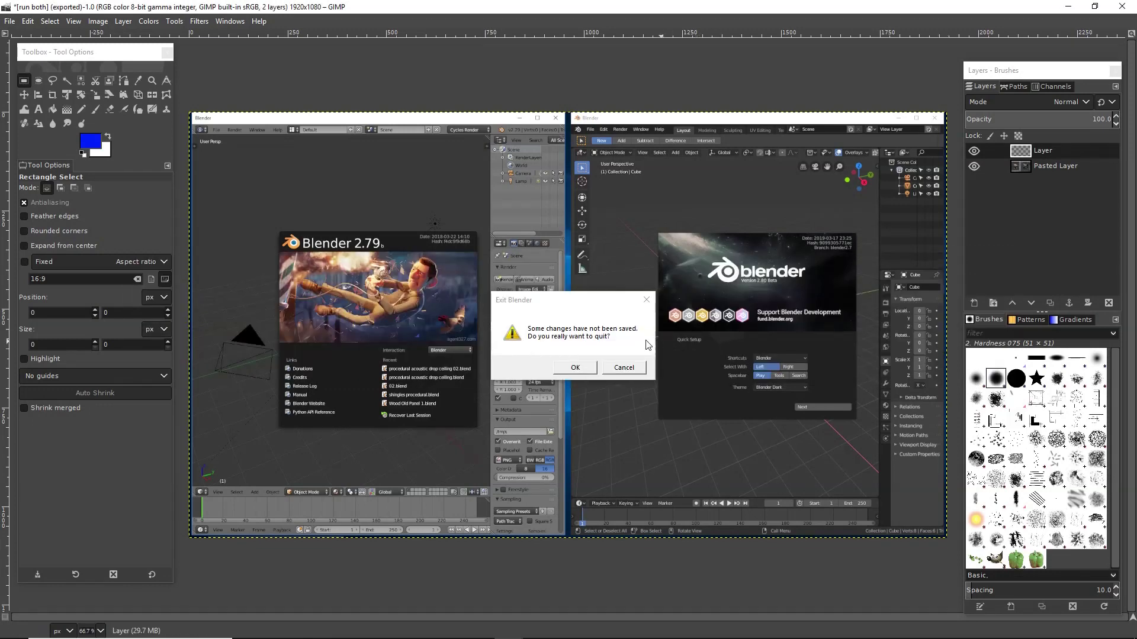
{"action": "key", "text": "alt+Tab"}
{"action": "left_click_drag", "start_coordinate": [568, 305], "coordinate": [600, 187]}
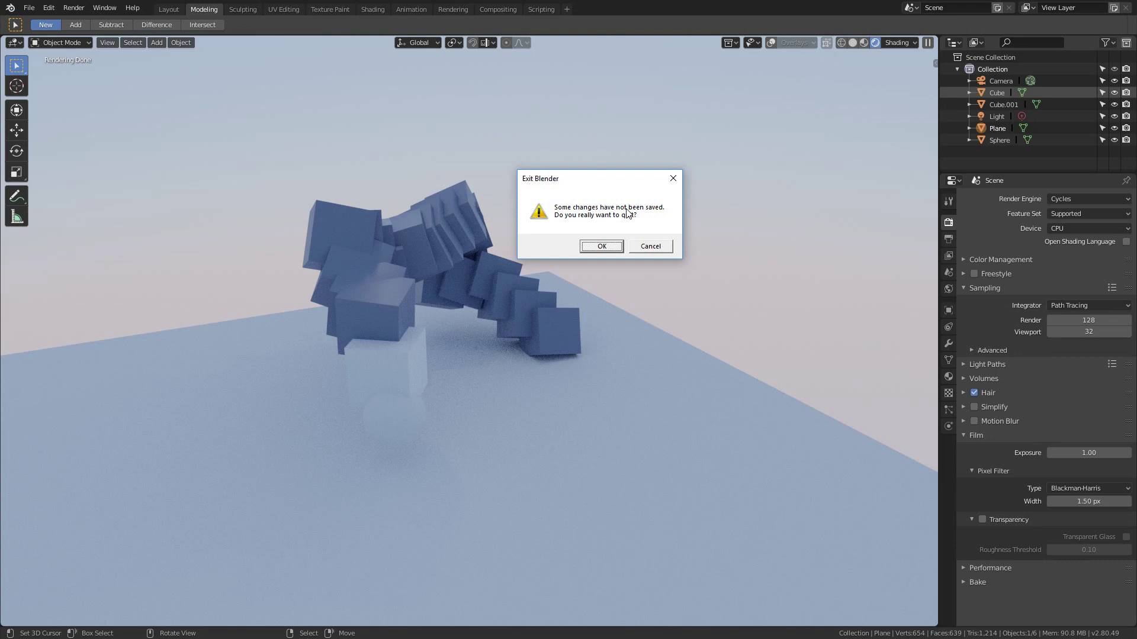
{"action": "left_click", "coordinate": [609, 244]}
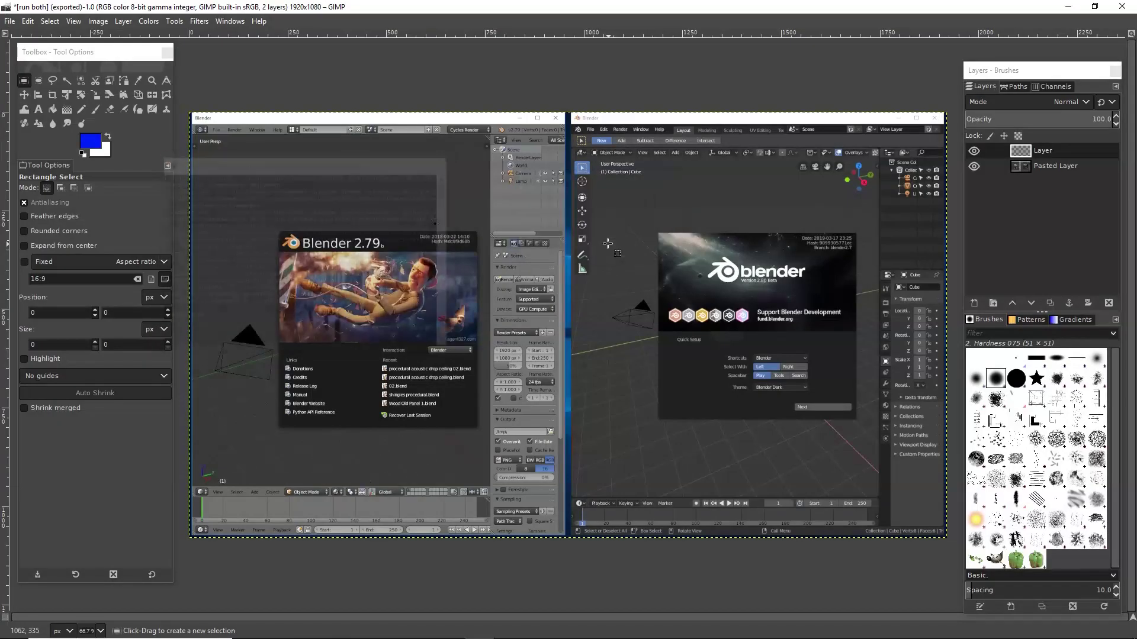
Hide GIMP, bring Chrome back, and close the enlarged Twitter image.
{"action": "left_click", "coordinate": [1069, 7]}
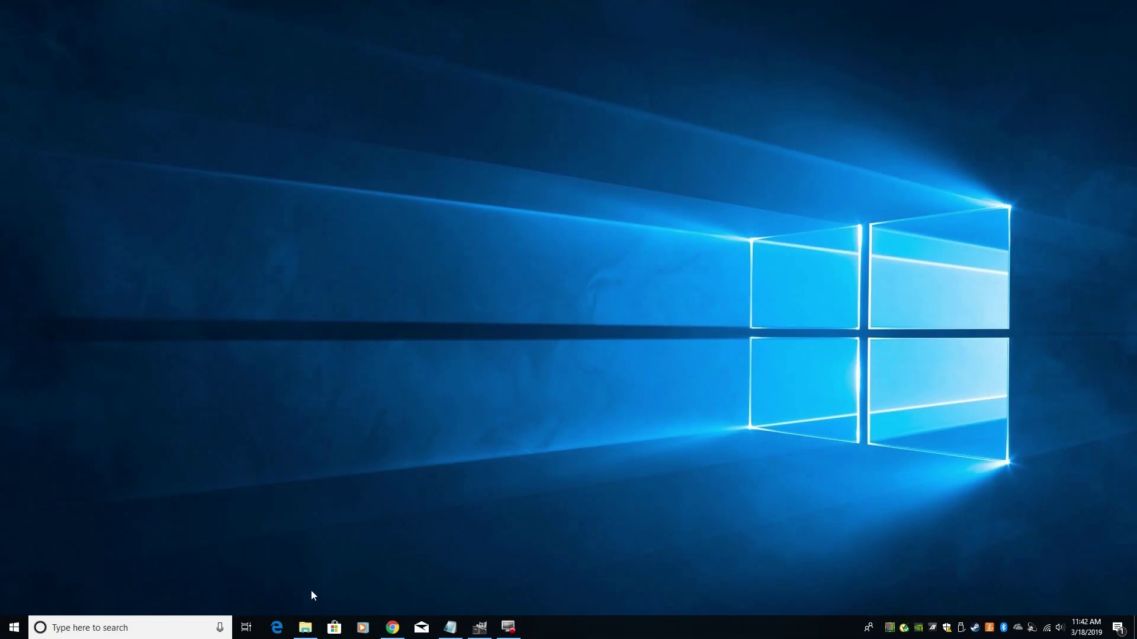
{"action": "left_click", "coordinate": [393, 628]}
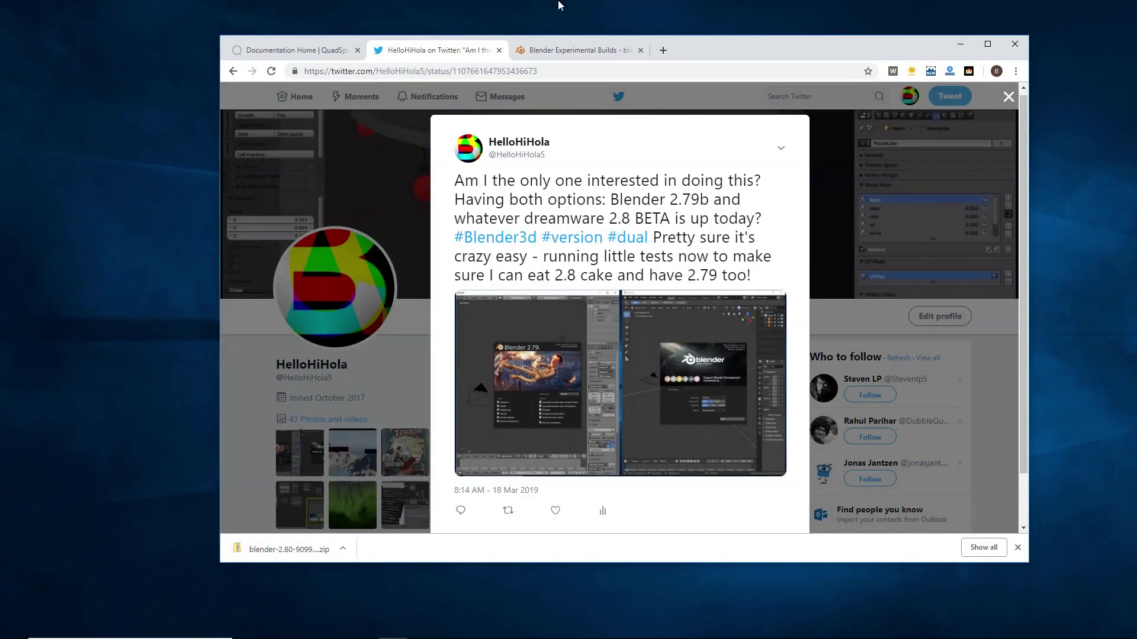
{"action": "key", "text": "Escape"}
Go from the Experimental Builds tab to blender.org and open the Blender 2.80 beta page.
{"action": "left_click", "coordinate": [579, 52]}
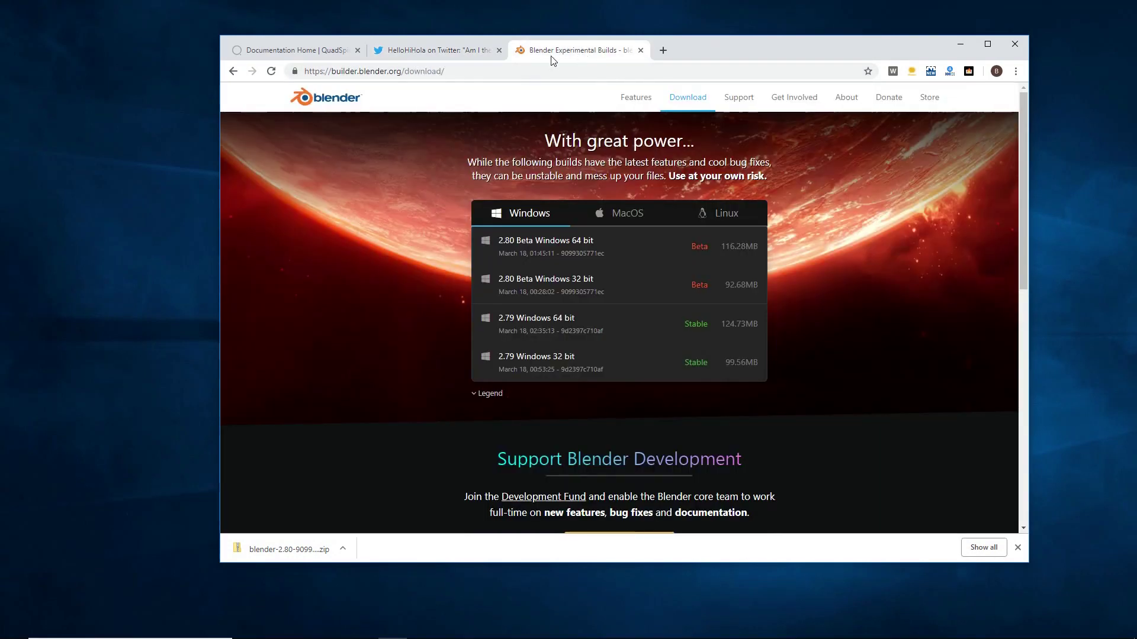
{"action": "left_click", "coordinate": [350, 98]}
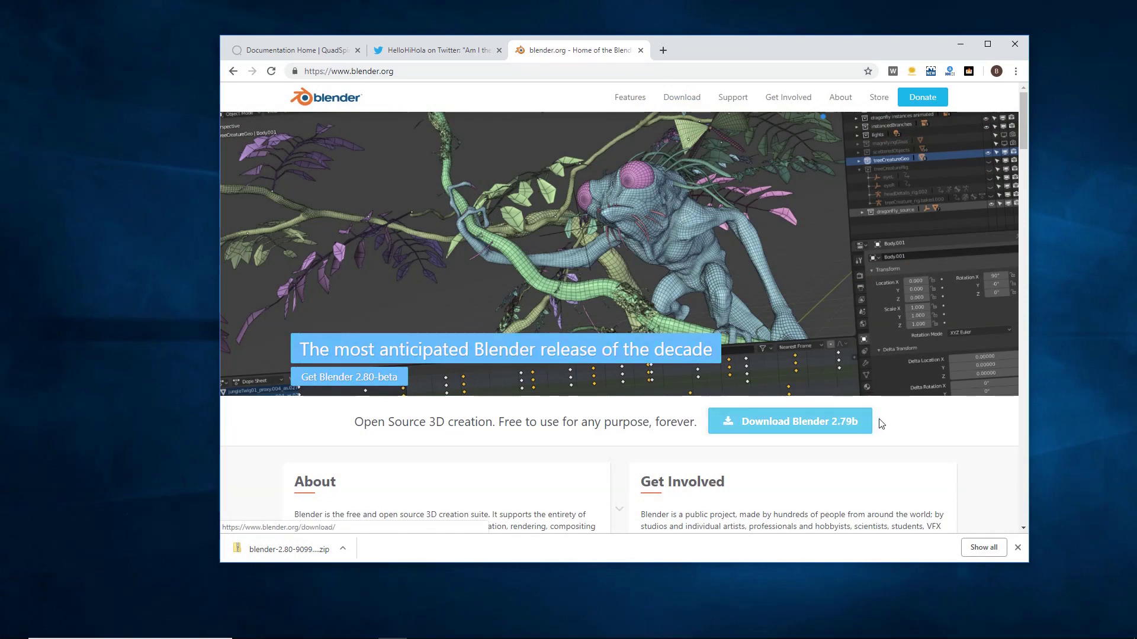
{"action": "left_click_drag", "start_coordinate": [876, 422], "coordinate": [709, 422]}
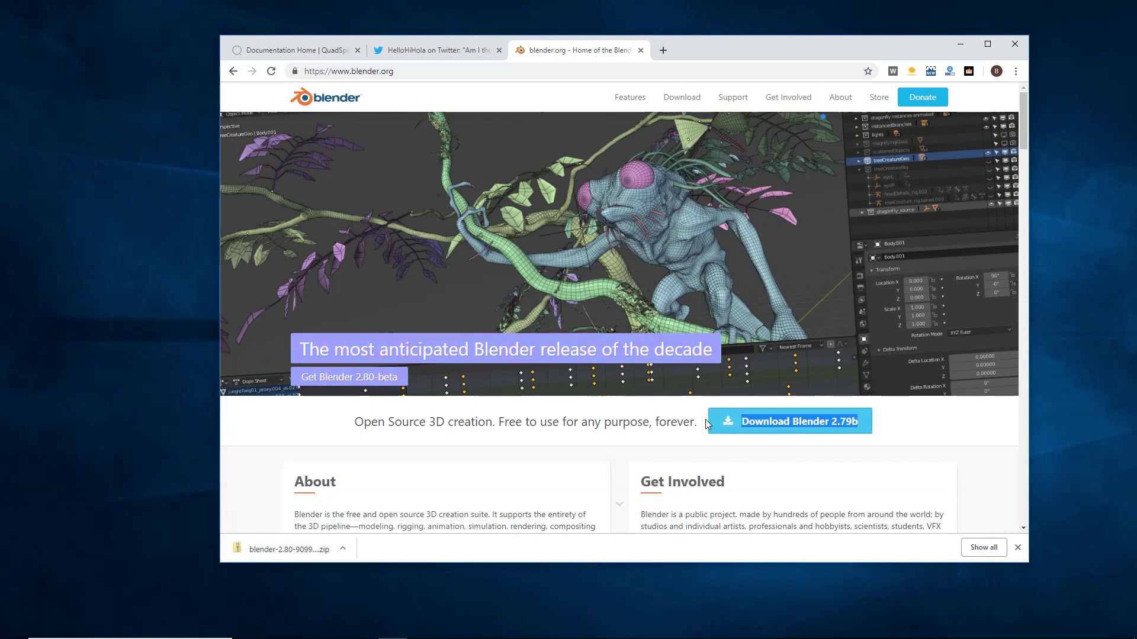
{"action": "left_click", "coordinate": [975, 436]}
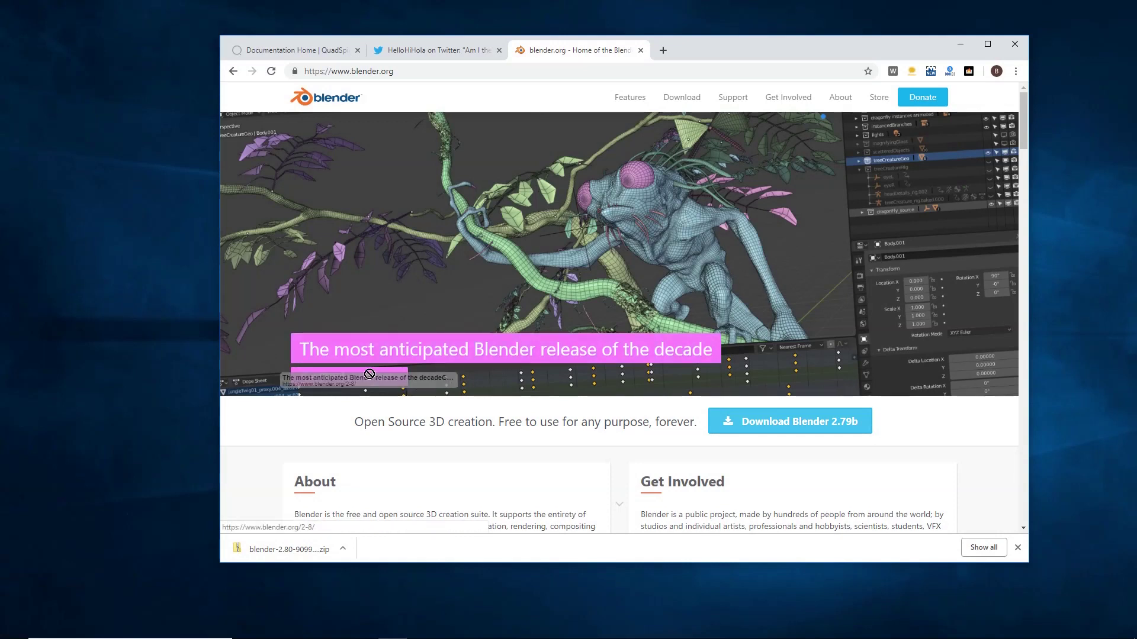
{"action": "left_click", "coordinate": [350, 377]}
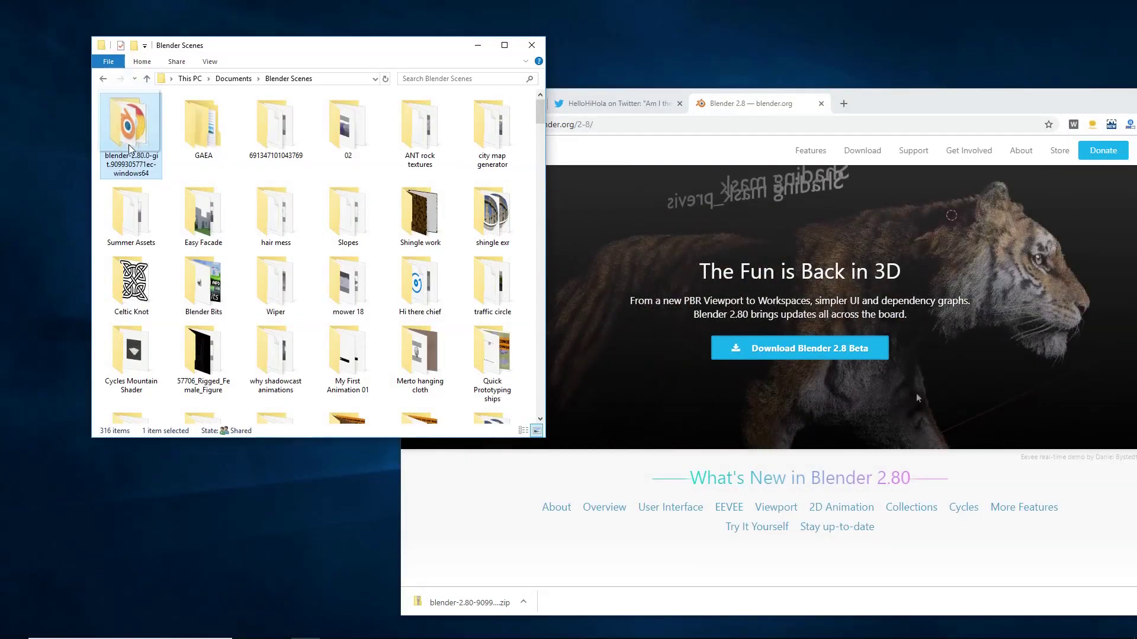
Open the blender-2.80.0-git build folder maximized and select its 2.80 folder.
{"action": "left_click", "coordinate": [279, 79]}
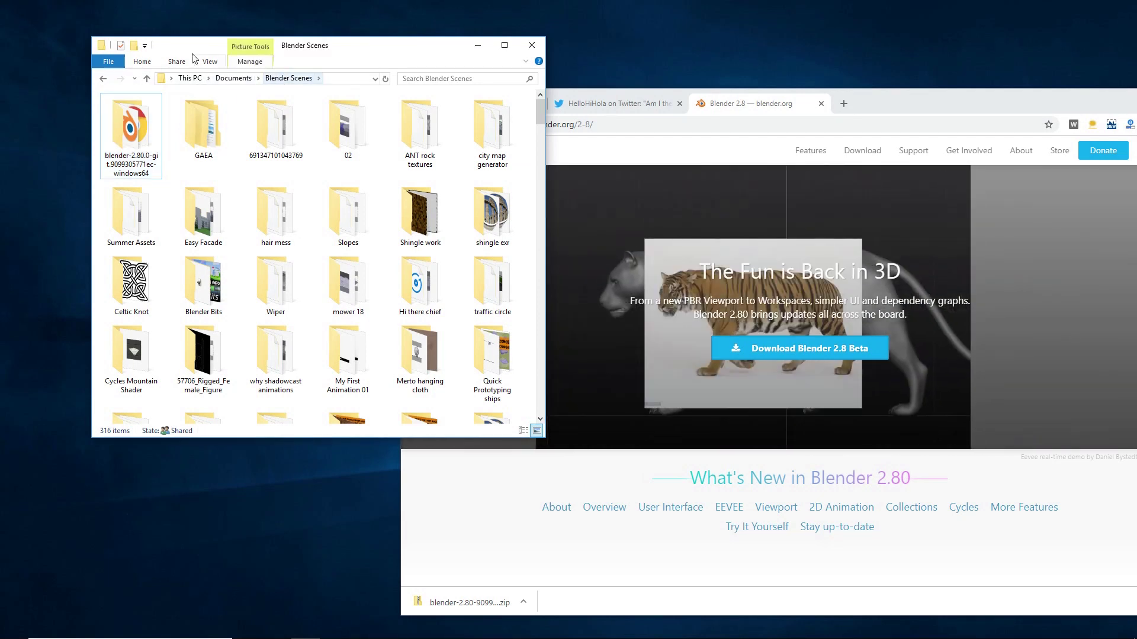
{"action": "double_click", "coordinate": [119, 136]}
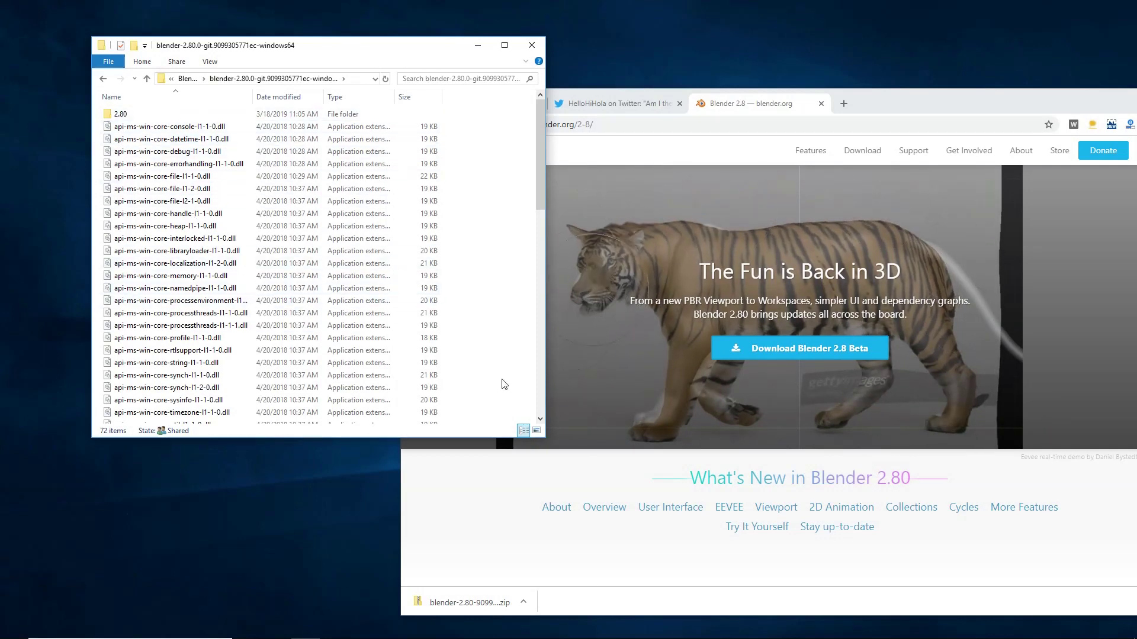
{"action": "left_click", "coordinate": [523, 602]}
{"action": "key", "text": "Escape"}
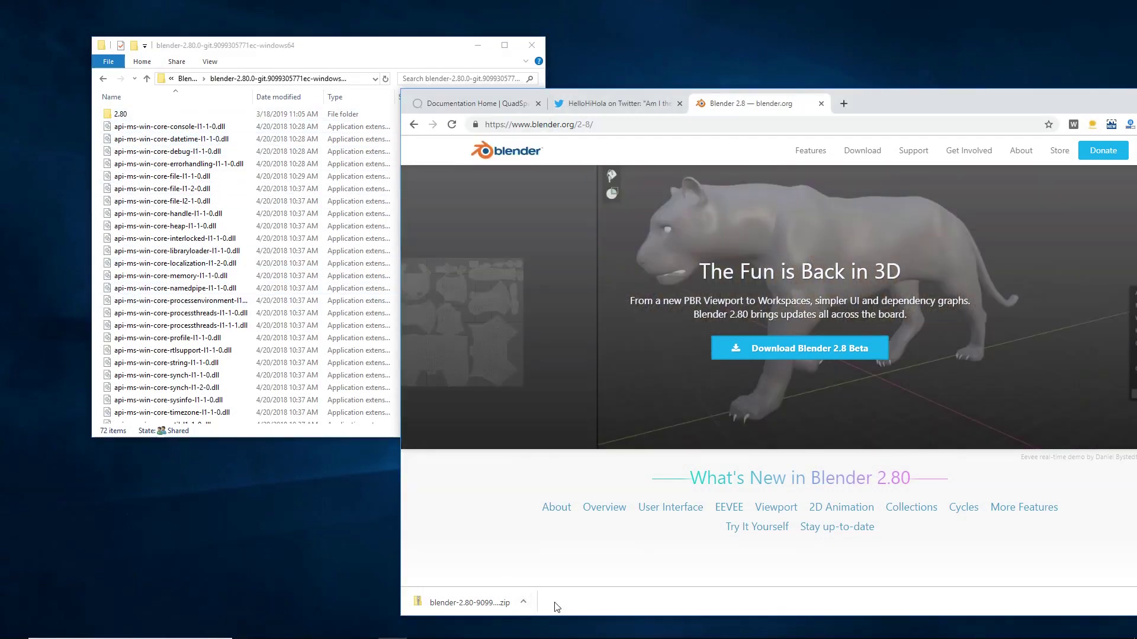
{"action": "double_click", "coordinate": [335, 48]}
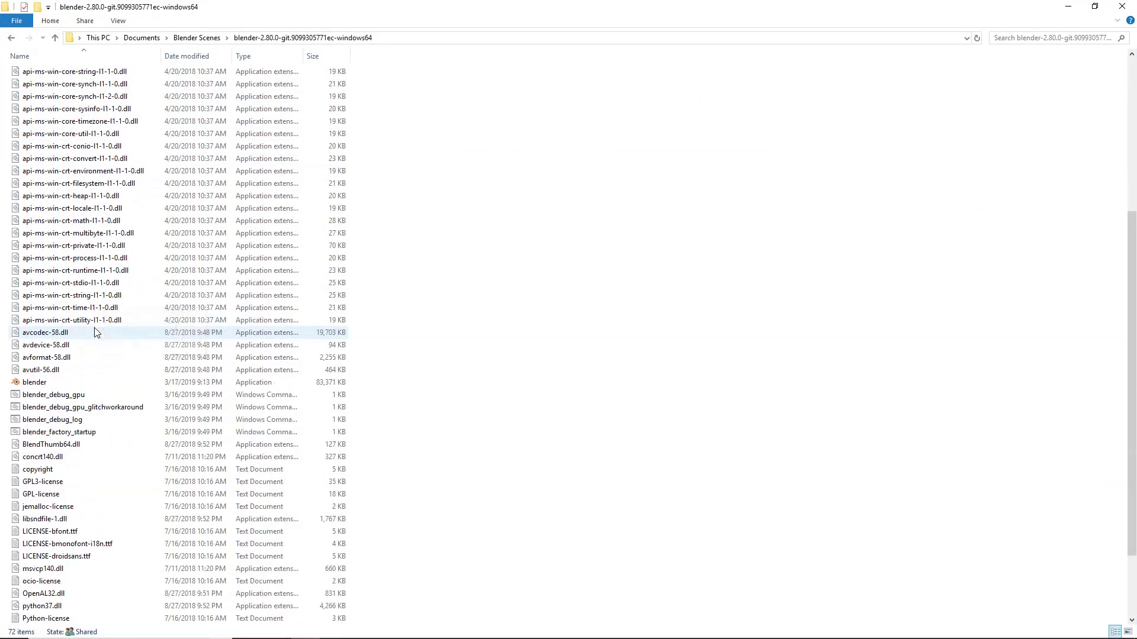
{"action": "scroll", "coordinate": [94, 330], "scroll_direction": "down", "scroll_amount": 2}
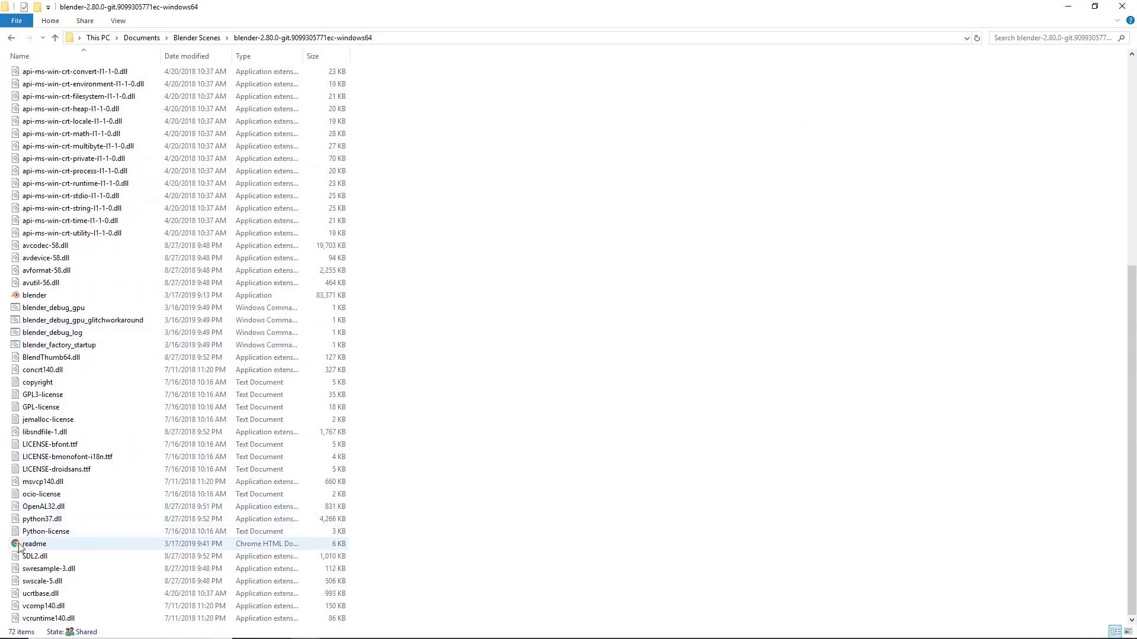
{"action": "scroll", "coordinate": [31, 511], "scroll_direction": "up", "scroll_amount": 9}
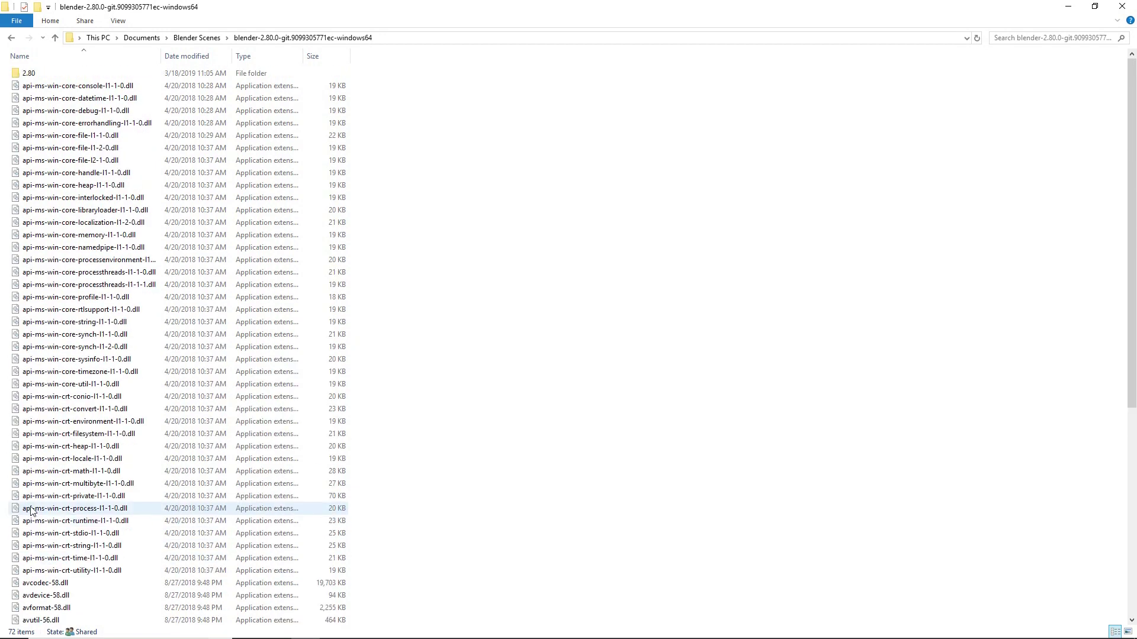
{"action": "left_click", "coordinate": [16, 75]}
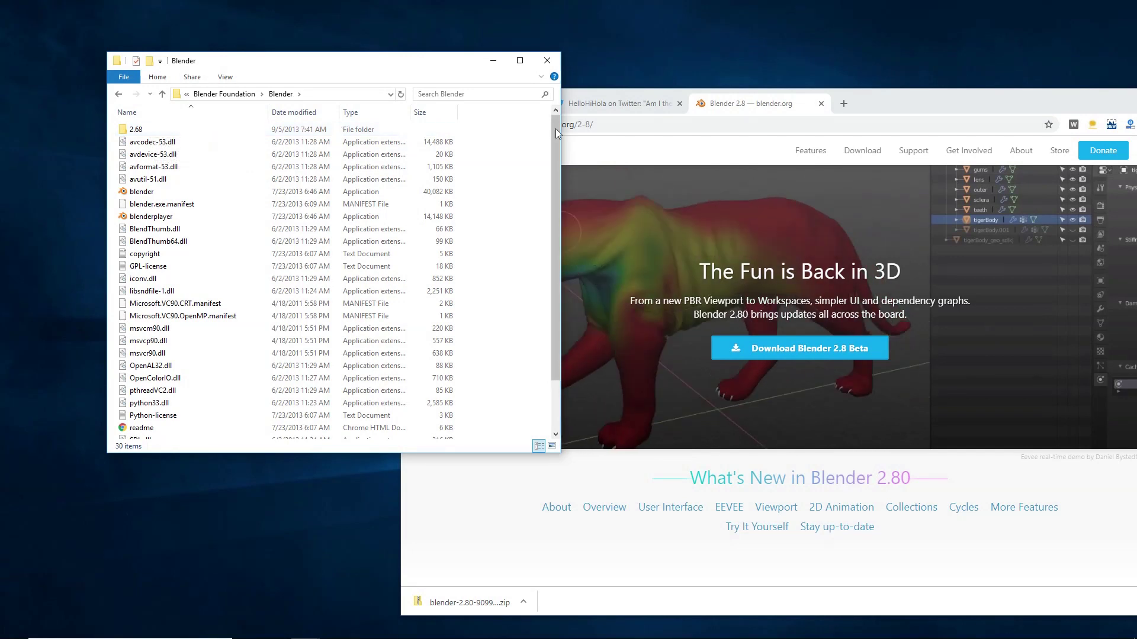
Step back through Blender Foundation to Program Files (x86), then close File Explorer.
{"action": "left_click_drag", "start_coordinate": [555, 129], "coordinate": [524, 98]}
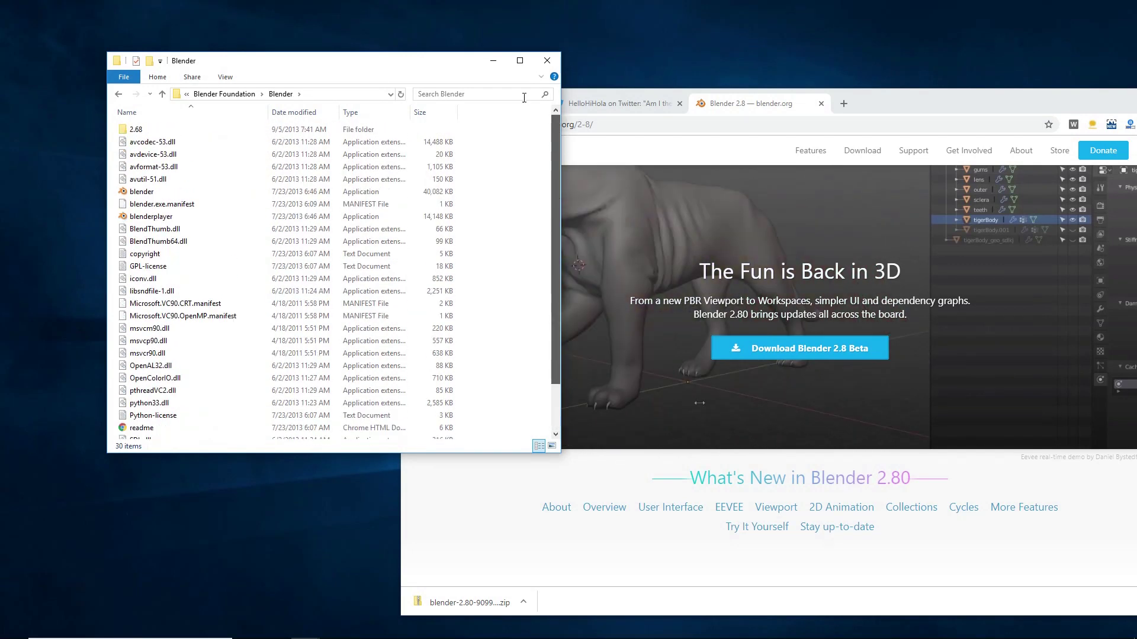
{"action": "left_click", "coordinate": [119, 94]}
{"action": "left_click", "coordinate": [119, 94]}
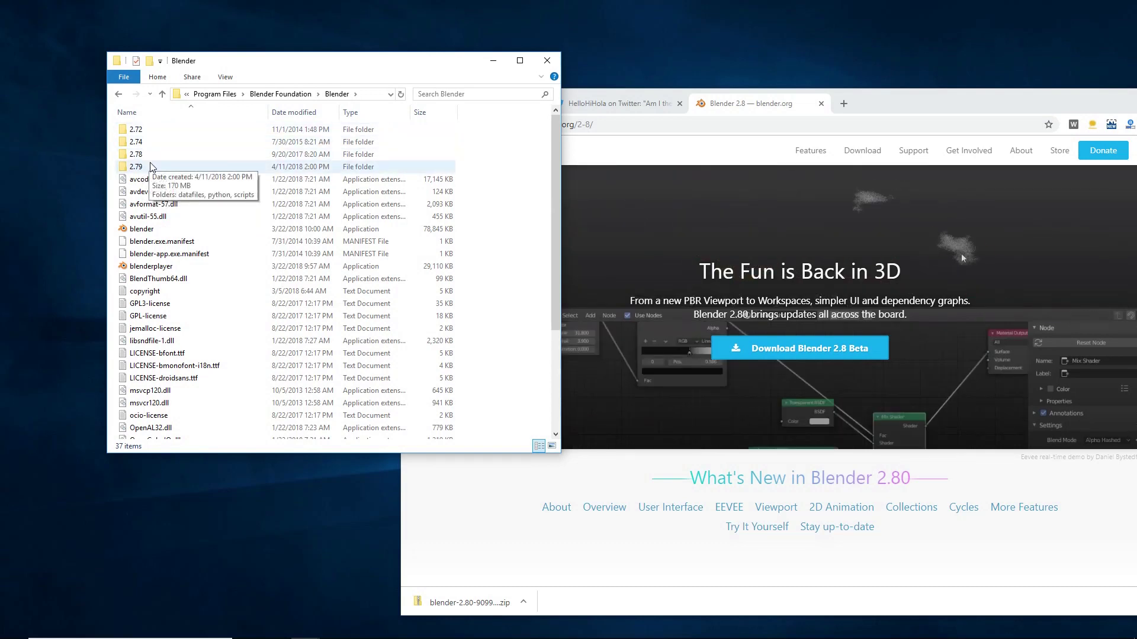
{"action": "left_click", "coordinate": [546, 61]}
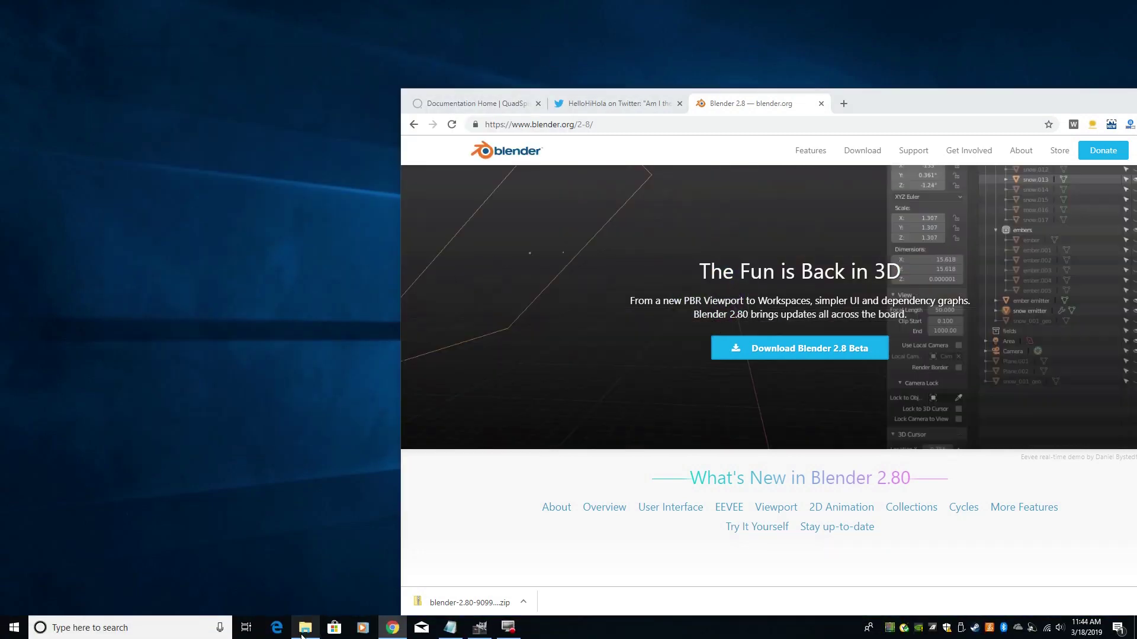
Reopen Explorer on the 2.80 folder and inspect its config, datafiles, python and scripts folders.
{"action": "left_click", "coordinate": [306, 627]}
{"action": "double_click", "coordinate": [125, 114]}
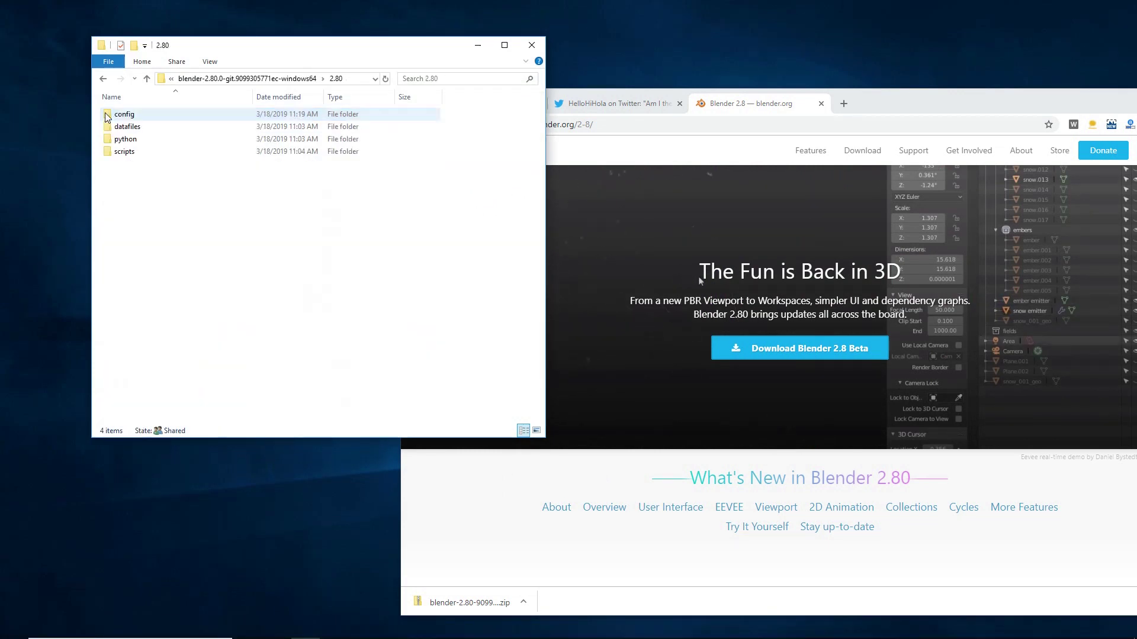
{"action": "mouse_move", "coordinate": [108, 116]}
{"action": "left_mouse_down"}
{"action": "mouse_move", "coordinate": [163, 127]}
{"action": "mouse_move", "coordinate": [159, 319]}
{"action": "mouse_move", "coordinate": [186, 144]}
{"action": "mouse_move", "coordinate": [109, 117]}
{"action": "left_mouse_up"}
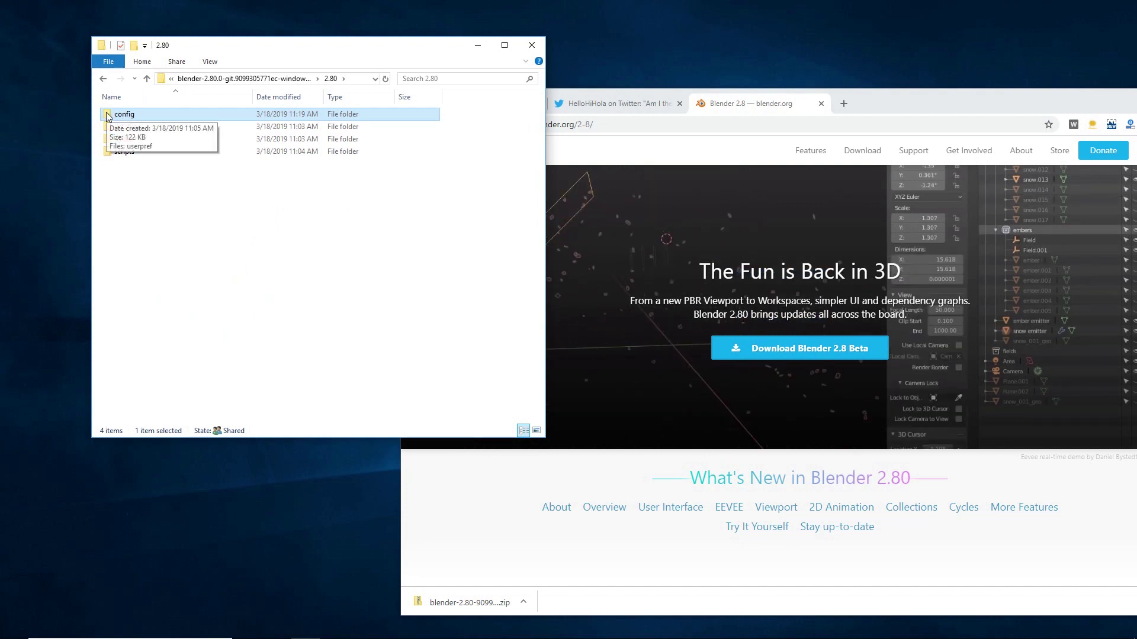
{"action": "left_click", "coordinate": [111, 150]}
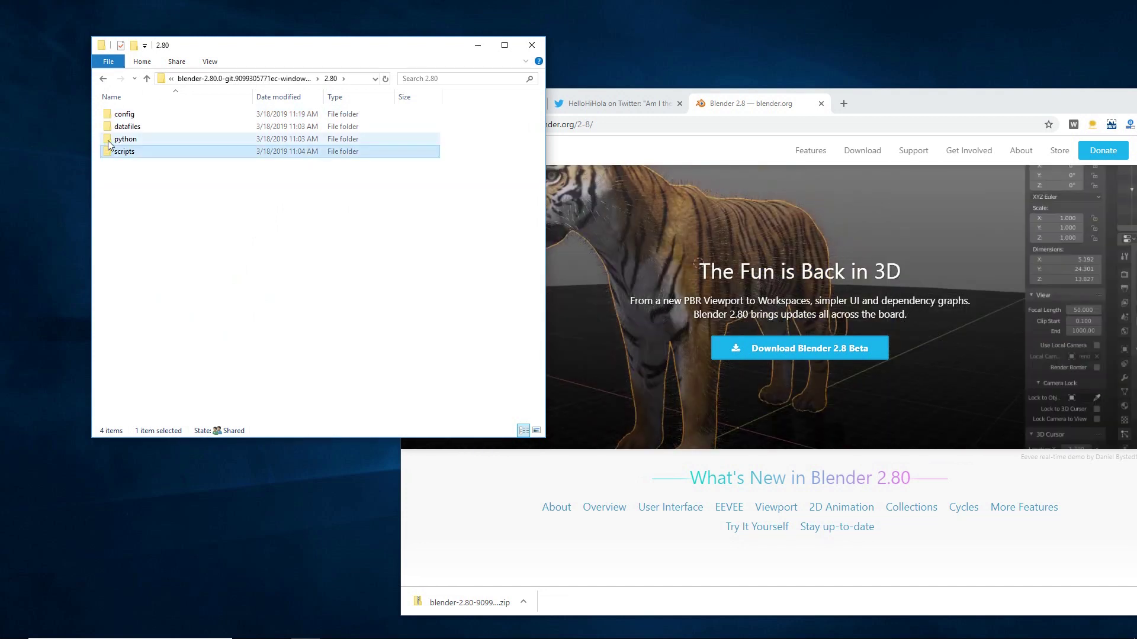
{"action": "left_click", "coordinate": [110, 139]}
{"action": "left_click", "coordinate": [109, 127]}
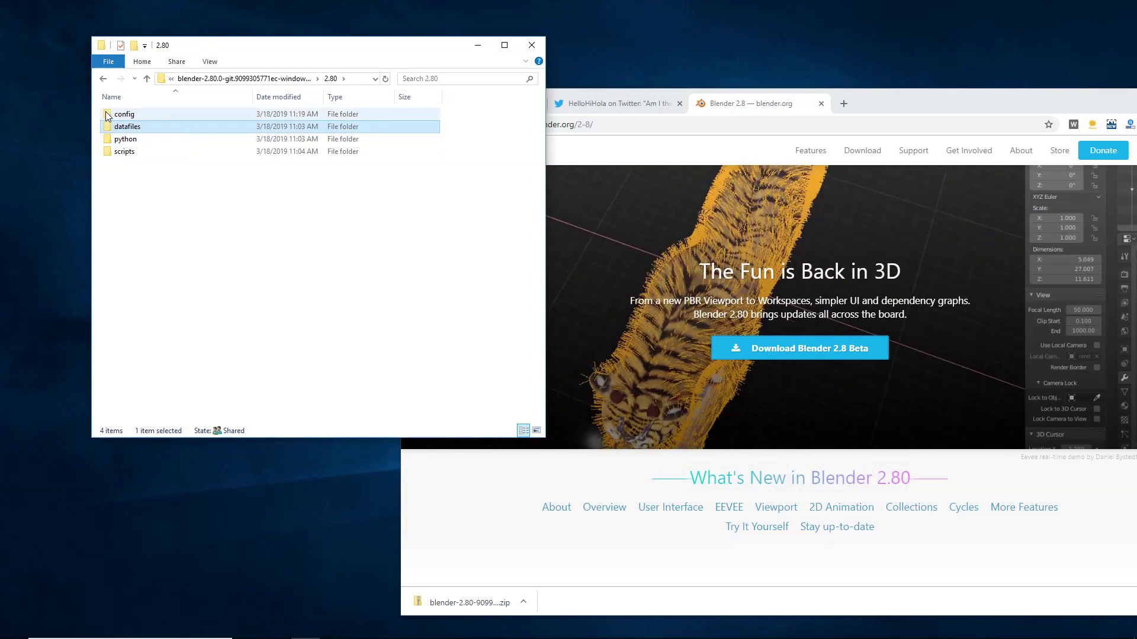
Try creating a new folder named 'config' in 2.80, then select the existing config folder.
{"action": "right_click", "coordinate": [209, 186]}
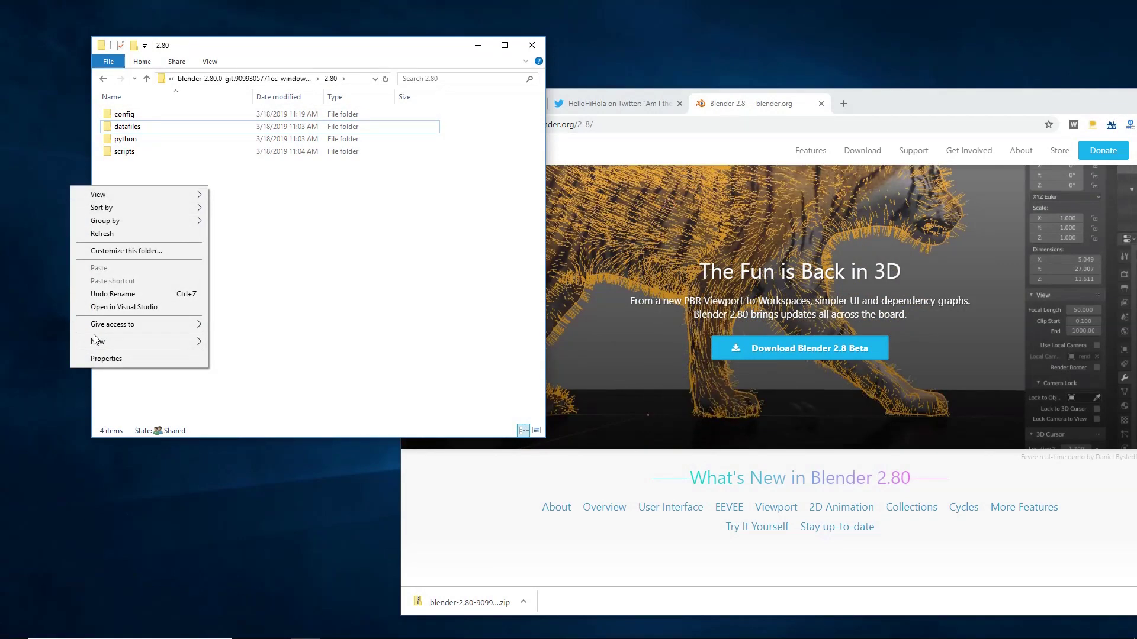
{"action": "mouse_move", "coordinate": [98, 341]}
{"action": "left_click", "coordinate": [232, 344]}
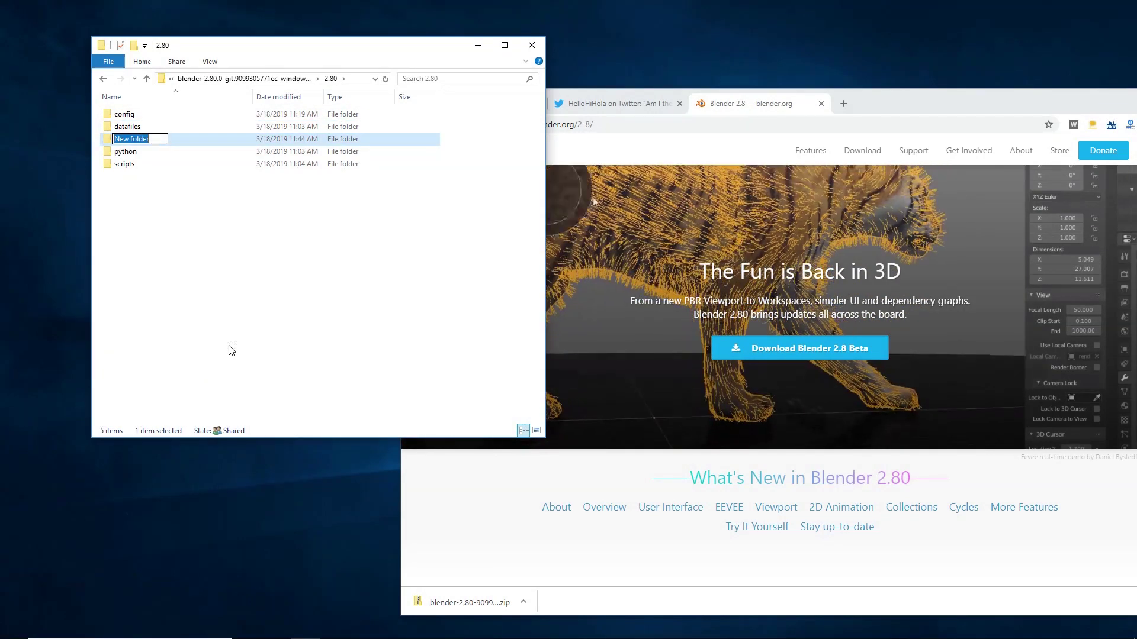
{"action": "type", "text": "con"}
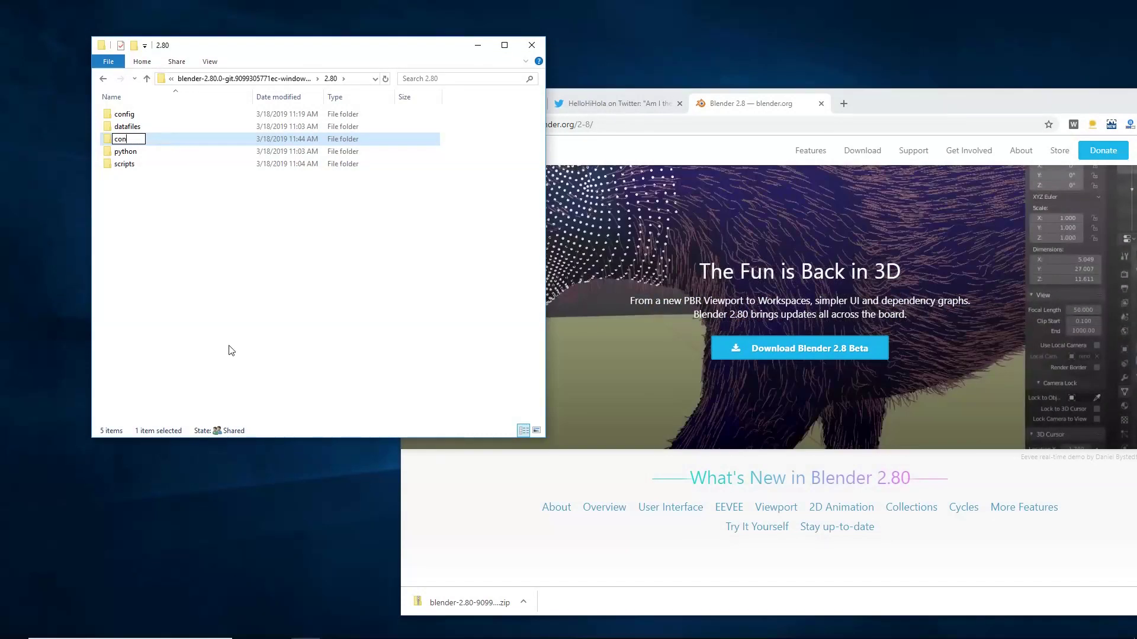
{"action": "type", "text": "fig"}
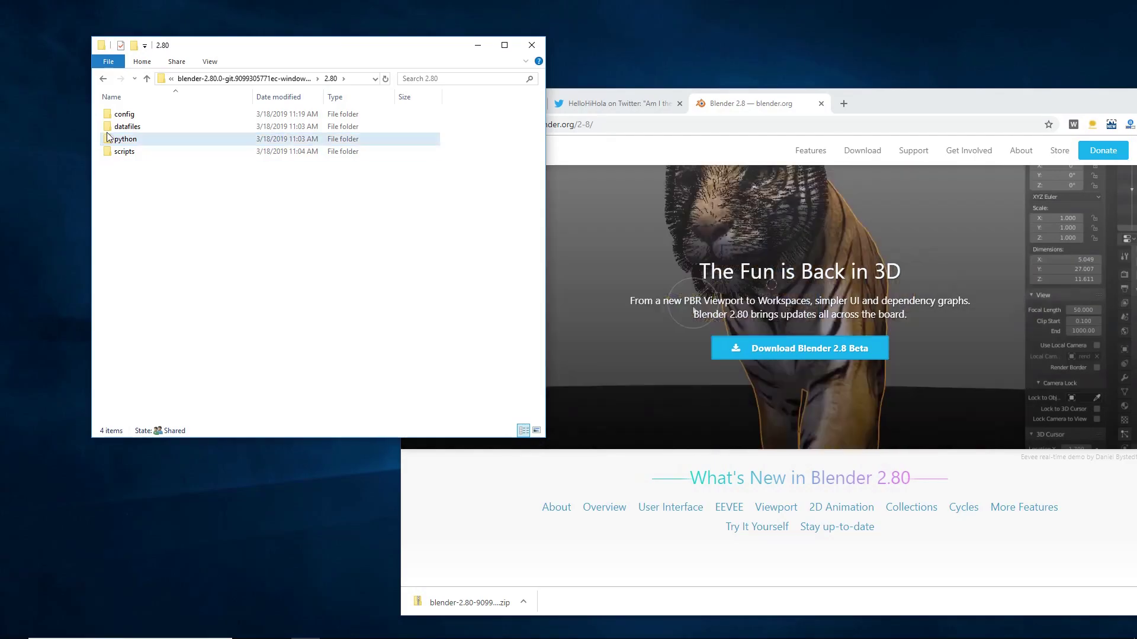
{"action": "left_click", "coordinate": [107, 115]}
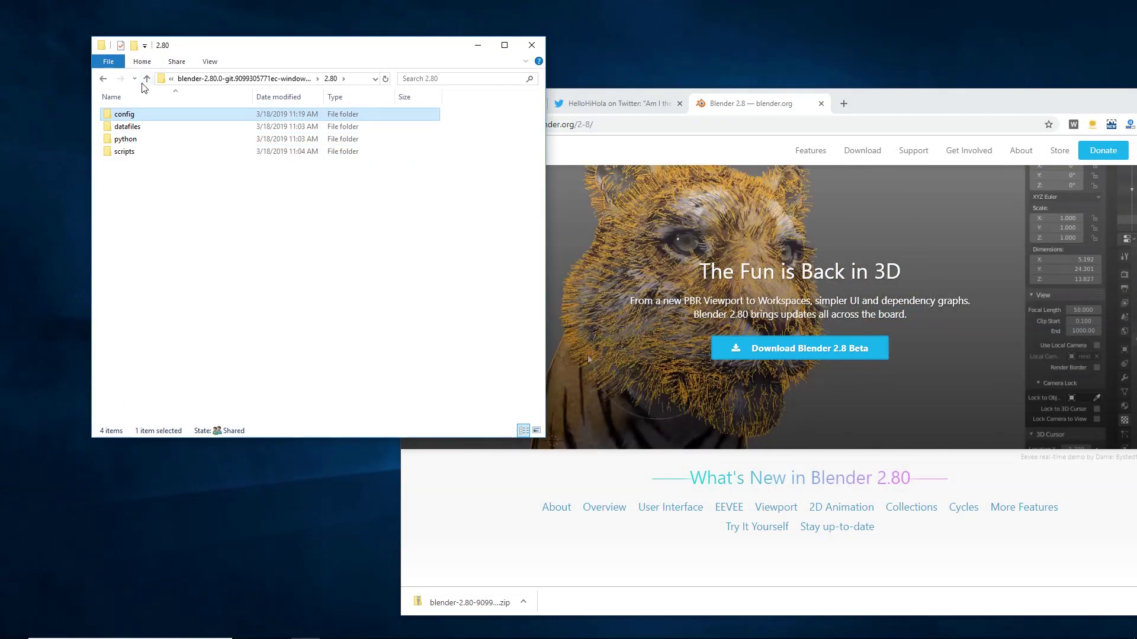
Launch the Blender 2.80 beta from the blender-2.80.0-git build folder's blender.exe, then quit it.
{"action": "left_click", "coordinate": [146, 79]}
{"action": "scroll", "coordinate": [185, 271], "scroll_direction": "down", "scroll_amount": 7}
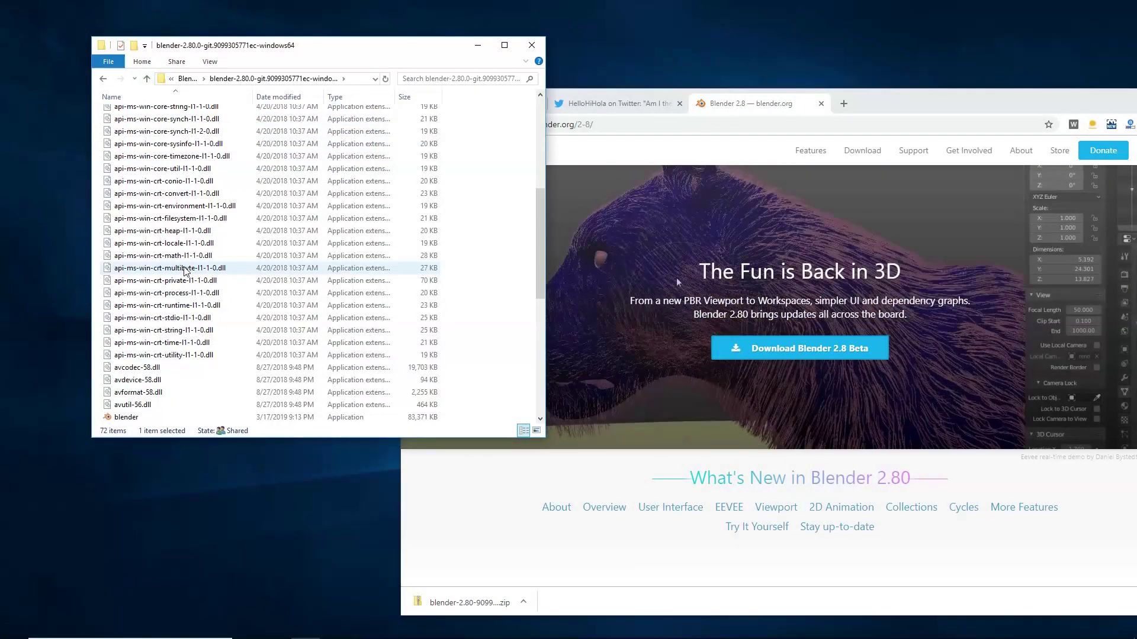
{"action": "scroll", "coordinate": [178, 271], "scroll_direction": "down", "scroll_amount": 4}
{"action": "double_click", "coordinate": [132, 268]}
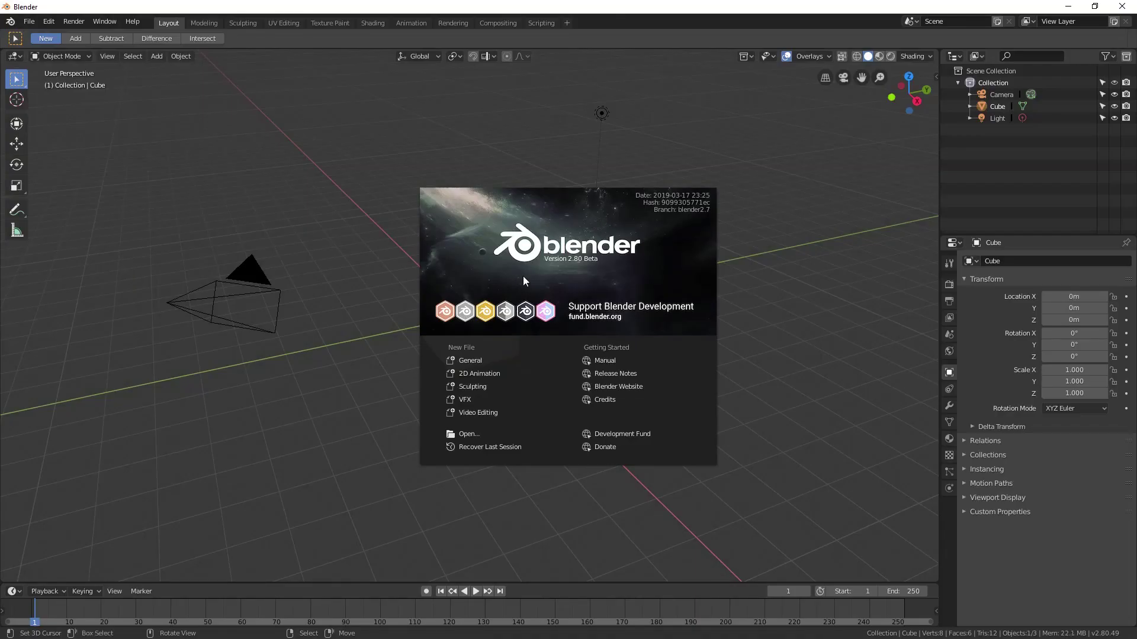
{"action": "left_click", "coordinate": [26, 24]}
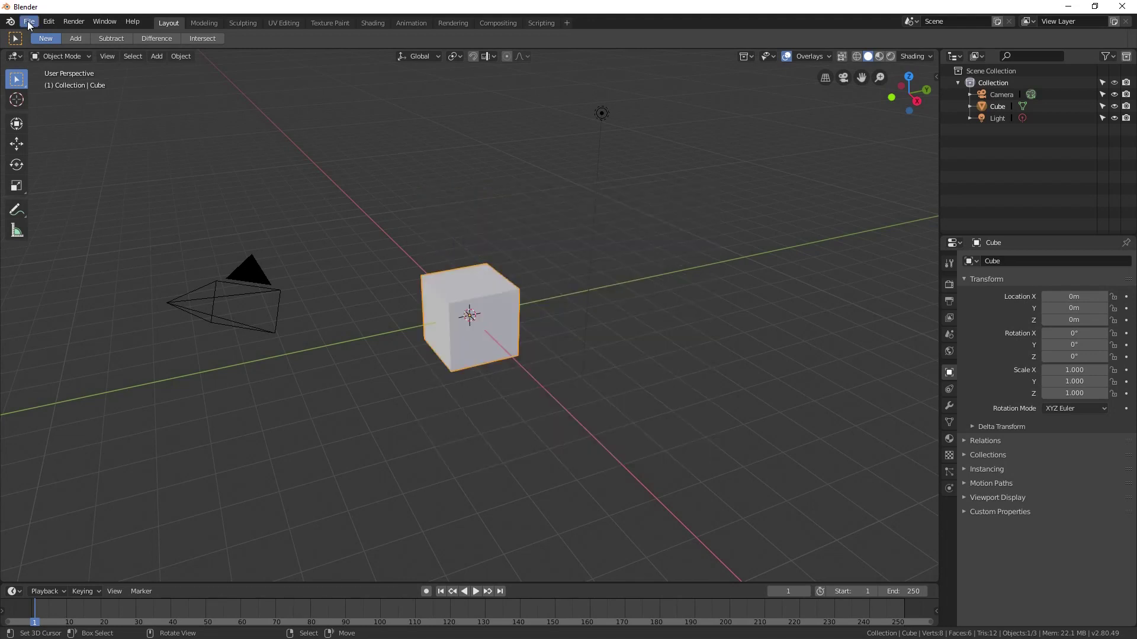
Start Blender 2.79 from the Start menu for comparison, then quit it via File > Quit.
{"action": "key", "text": "ctrl+q"}
{"action": "left_click", "coordinate": [14, 628]}
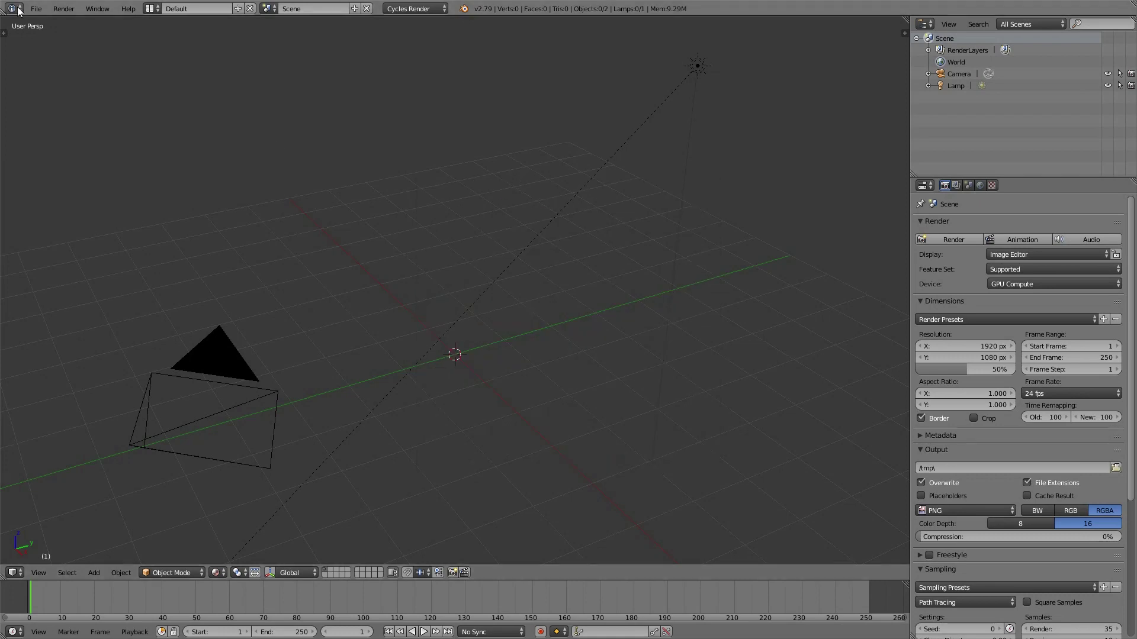
{"action": "left_click", "coordinate": [36, 9]}
{"action": "left_click", "coordinate": [61, 279]}
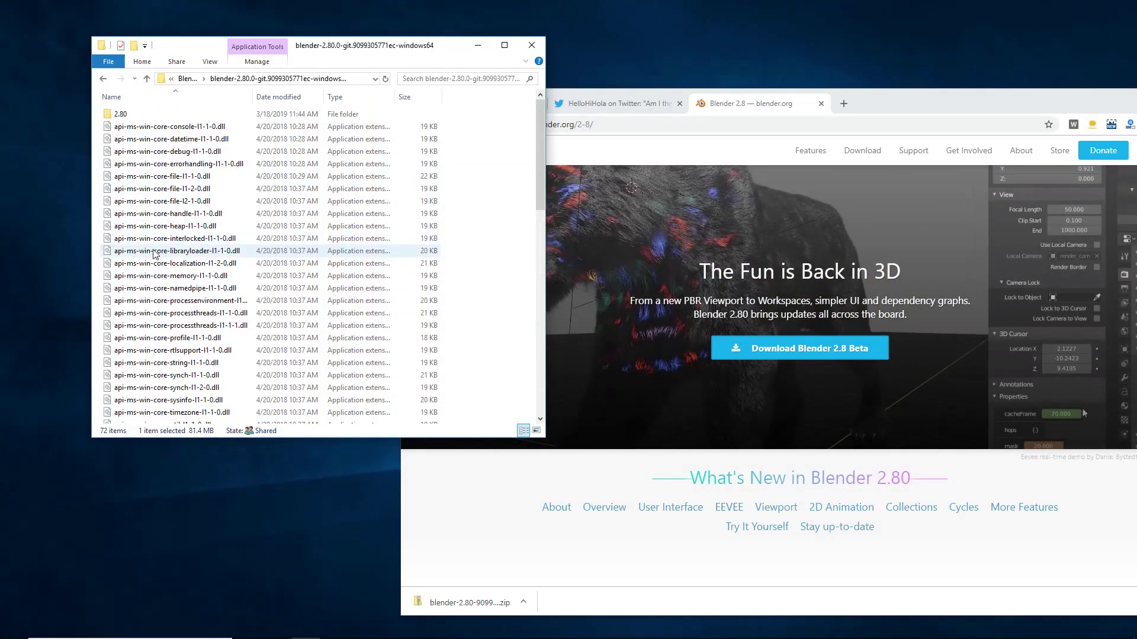
Reopen the 2.80 folder, then bring Chrome forward, move it up-left and select its address.
{"action": "double_click", "coordinate": [105, 115]}
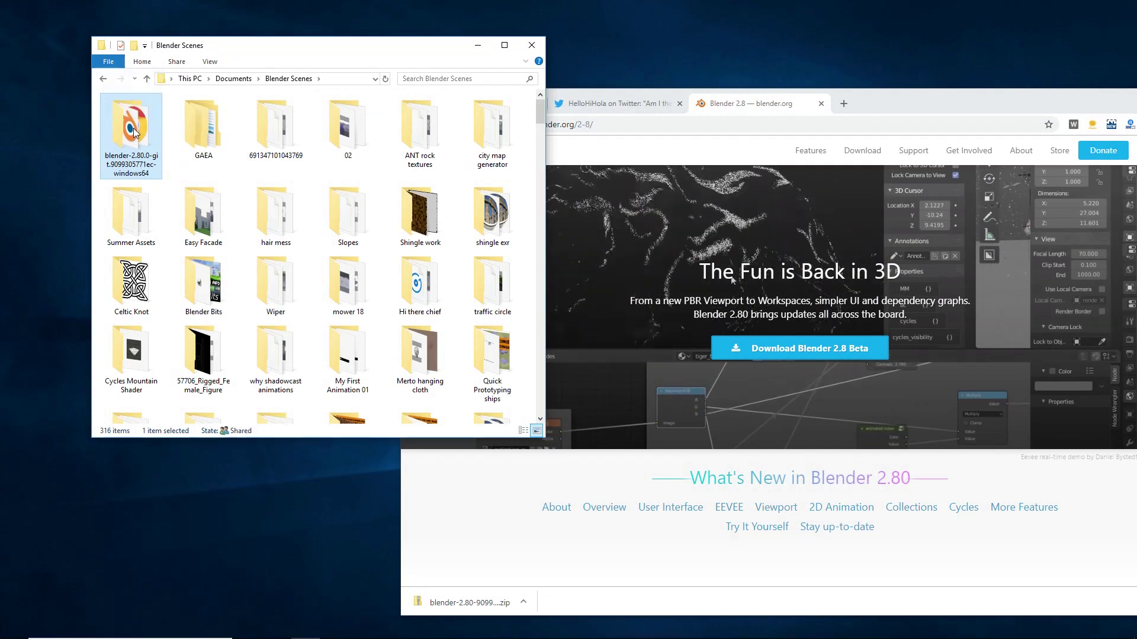
{"action": "left_click", "coordinate": [747, 118]}
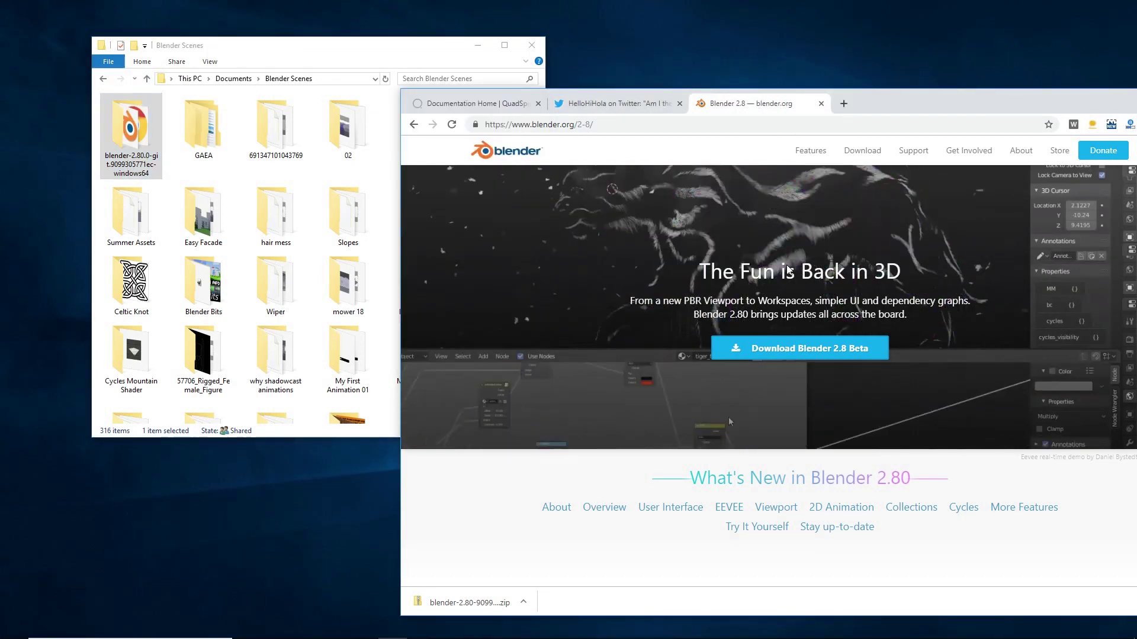
{"action": "left_click_drag", "start_coordinate": [948, 102], "coordinate": [855, 84]}
{"action": "left_click", "coordinate": [554, 108]}
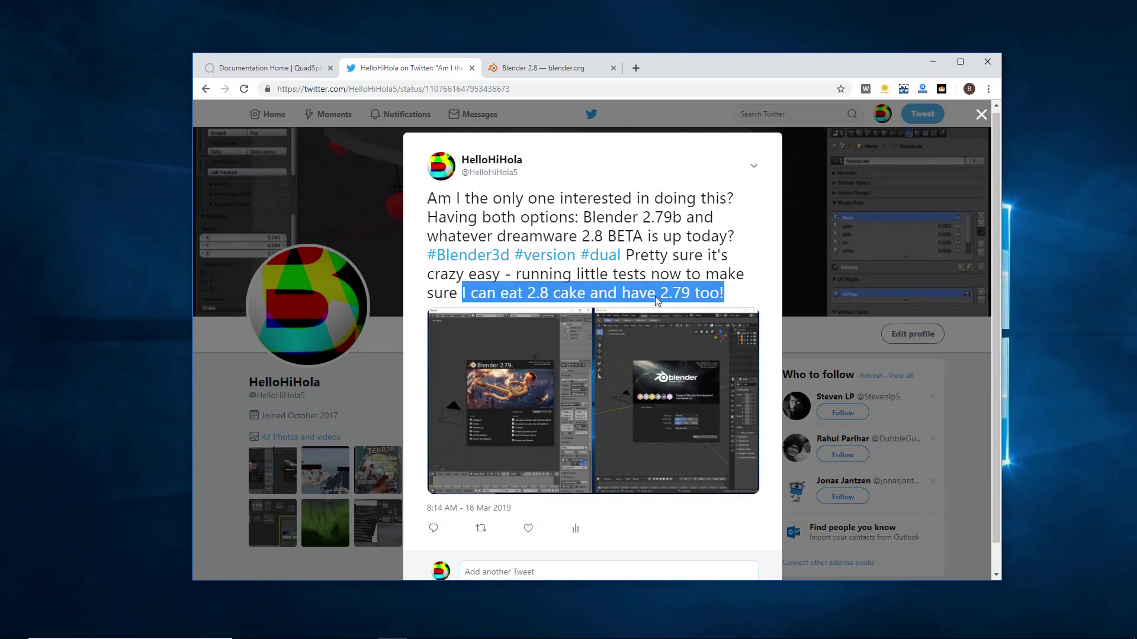
Enlarge the tweet's screenshot of the Blender 2.79 and 2.80 splash screens side by side.
{"action": "left_click", "coordinate": [633, 403]}
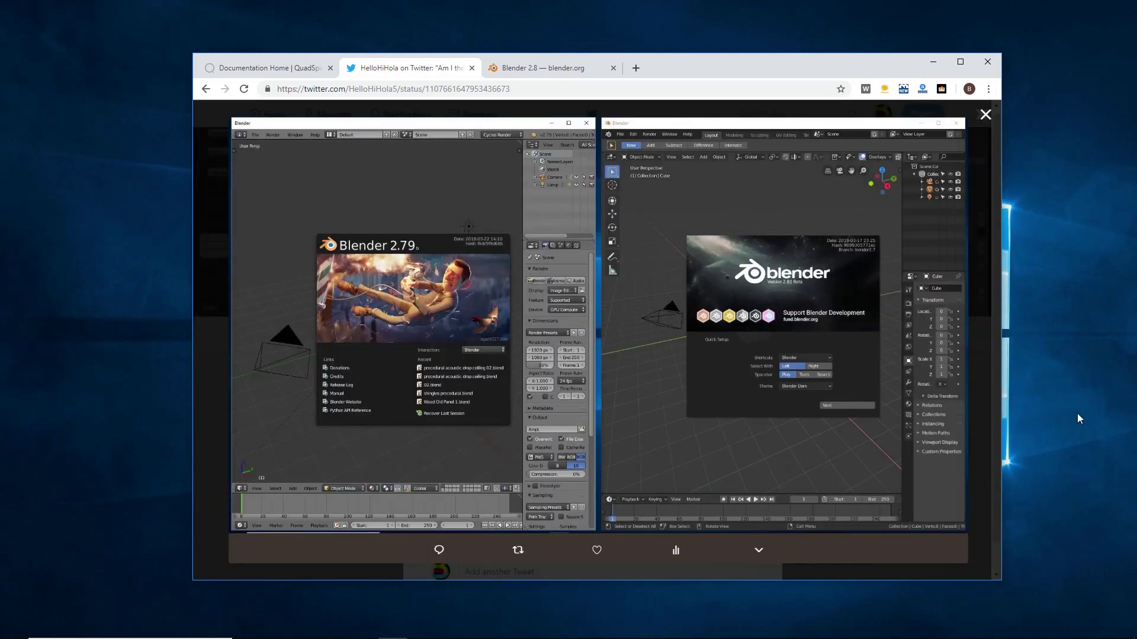
{"action": "mouse_move", "coordinate": [766, 292]}
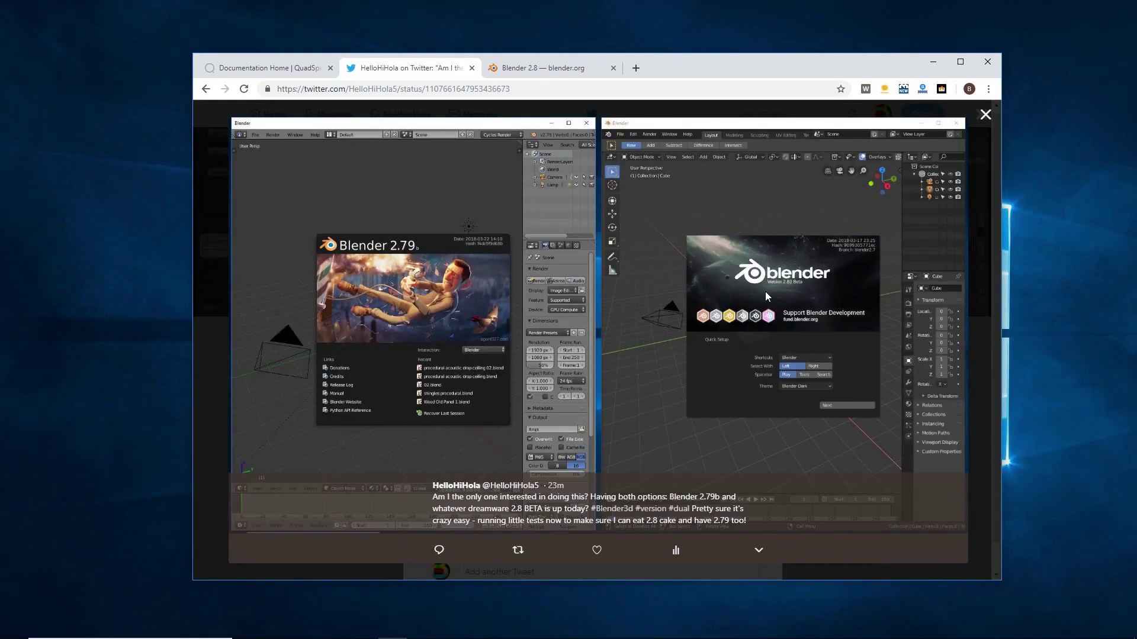